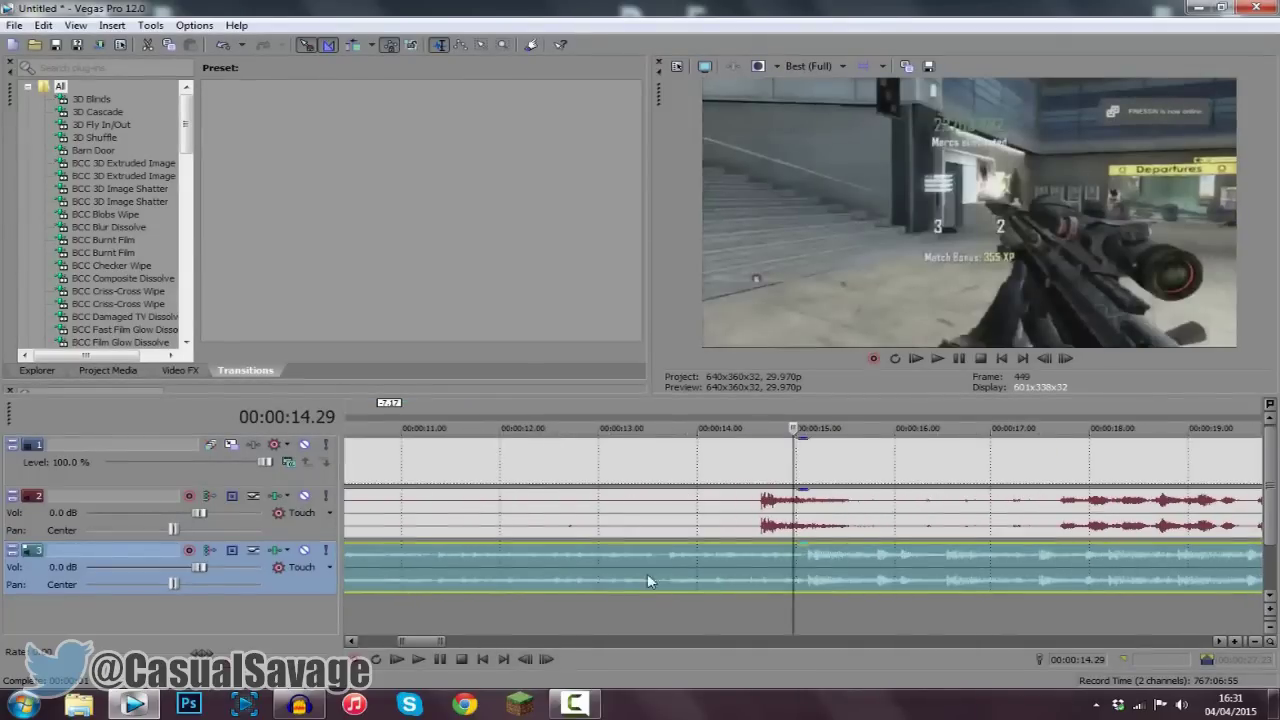
# Play and compare the gunshot on the game audio track with the music's beat drop around 00:00:15
pyautogui.click(803, 577)
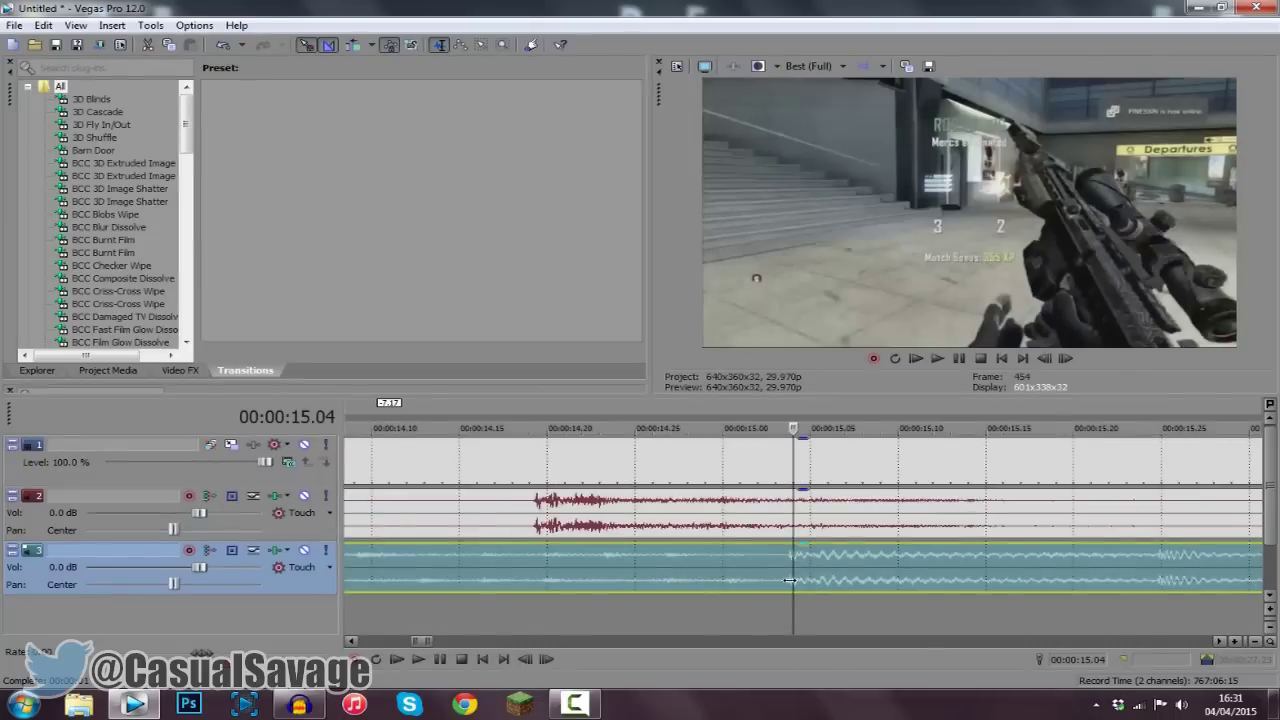
pyautogui.scroll(-5, 765, 567)
pyautogui.click(692, 566)
pyautogui.press('space')
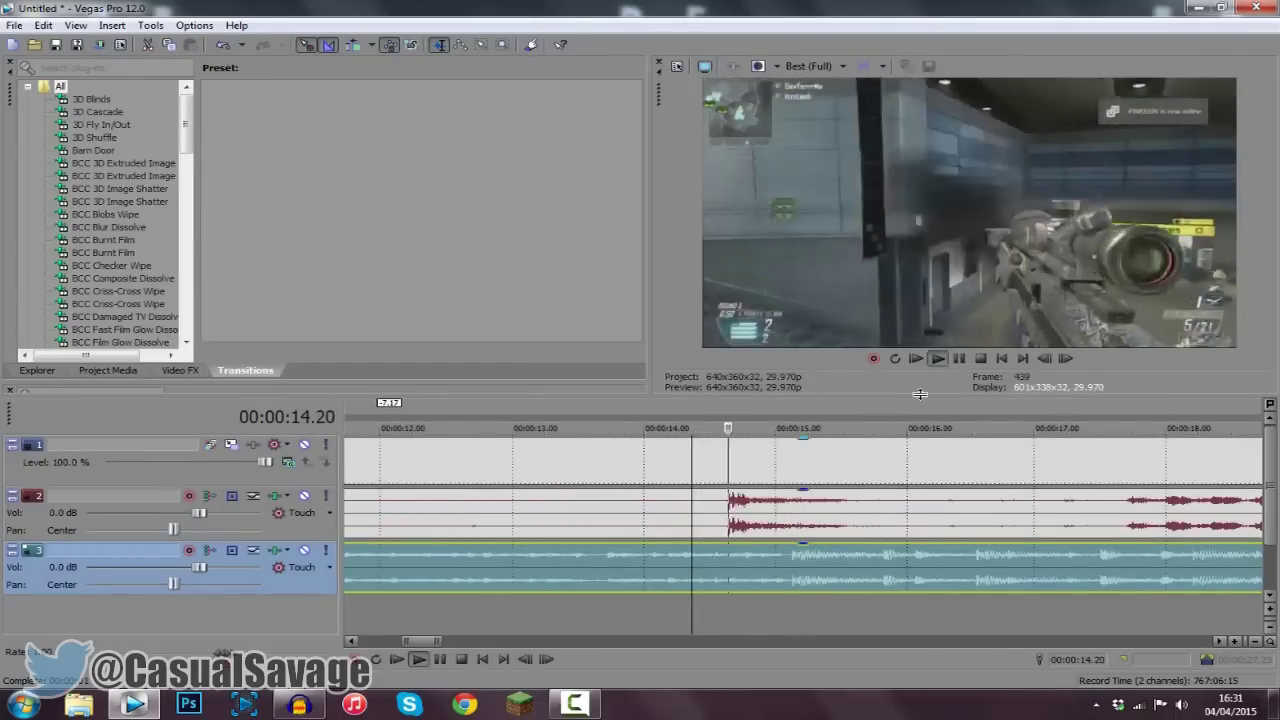
pyautogui.click(959, 359)
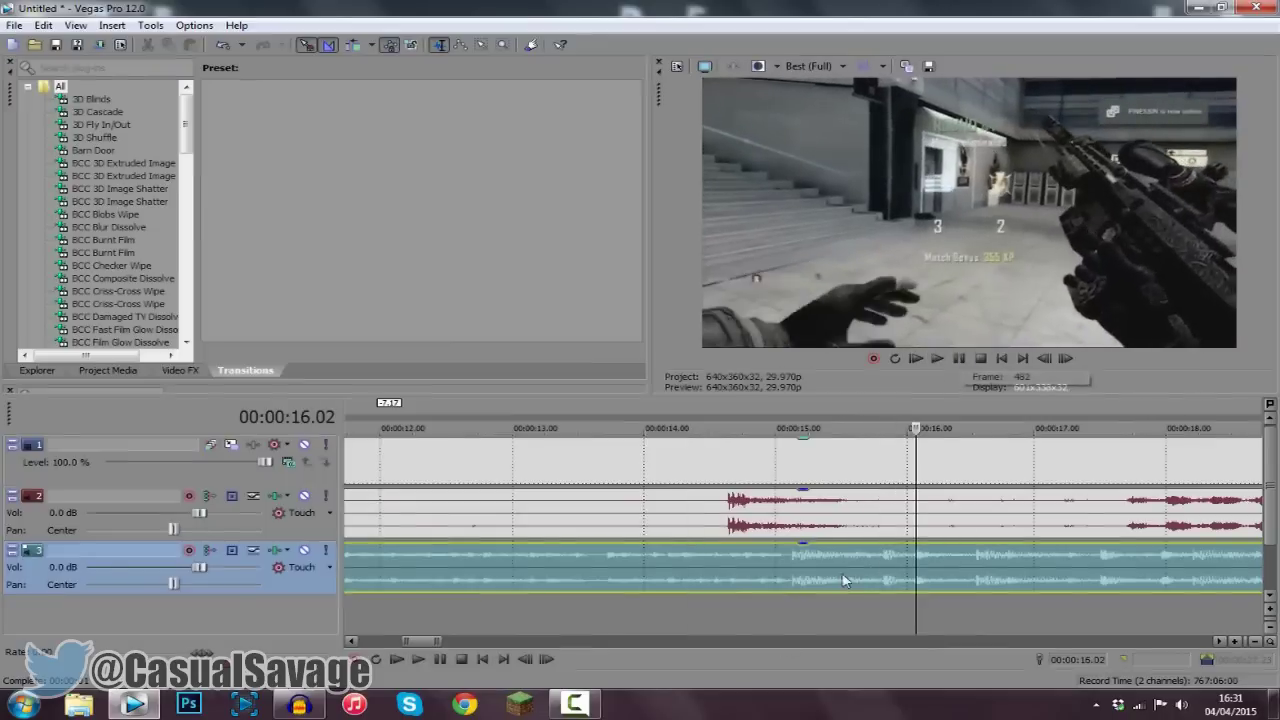
pyautogui.click(793, 585)
pyautogui.scroll(5, 799, 633)
pyautogui.scroll(-5, 798, 642)
pyautogui.click(707, 524)
pyautogui.click(695, 514)
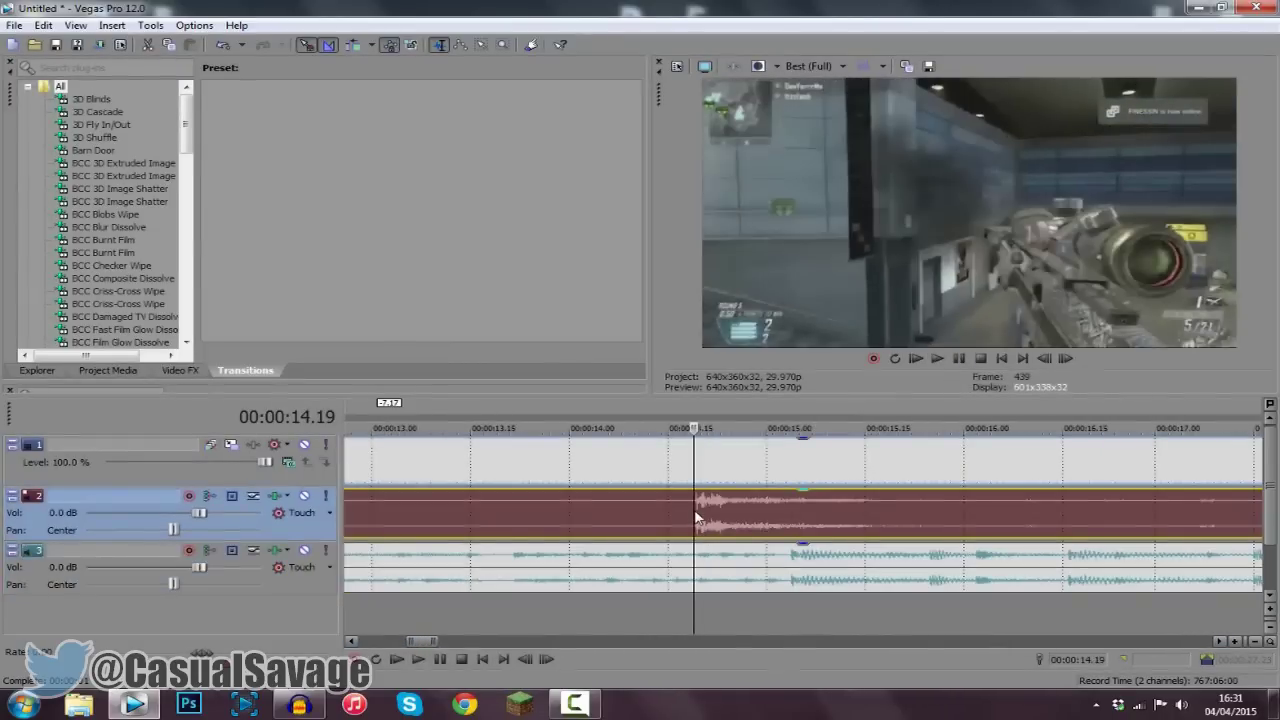
pyautogui.scroll(3, 760, 585)
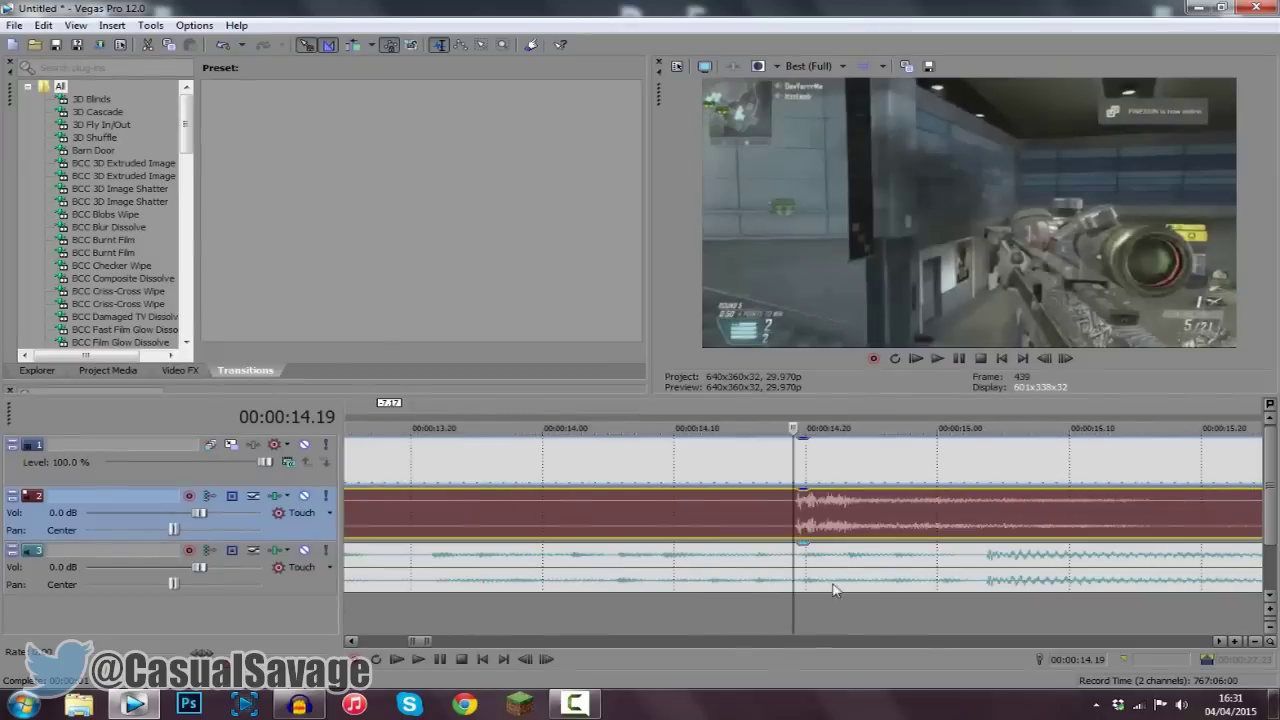
# Split the music on track 3 at 00:00:15.03, just before the beat drop, and delete the part before the cut
pyautogui.click(990, 588)
pyautogui.scroll(4, 835, 600)
pyautogui.press('Left')
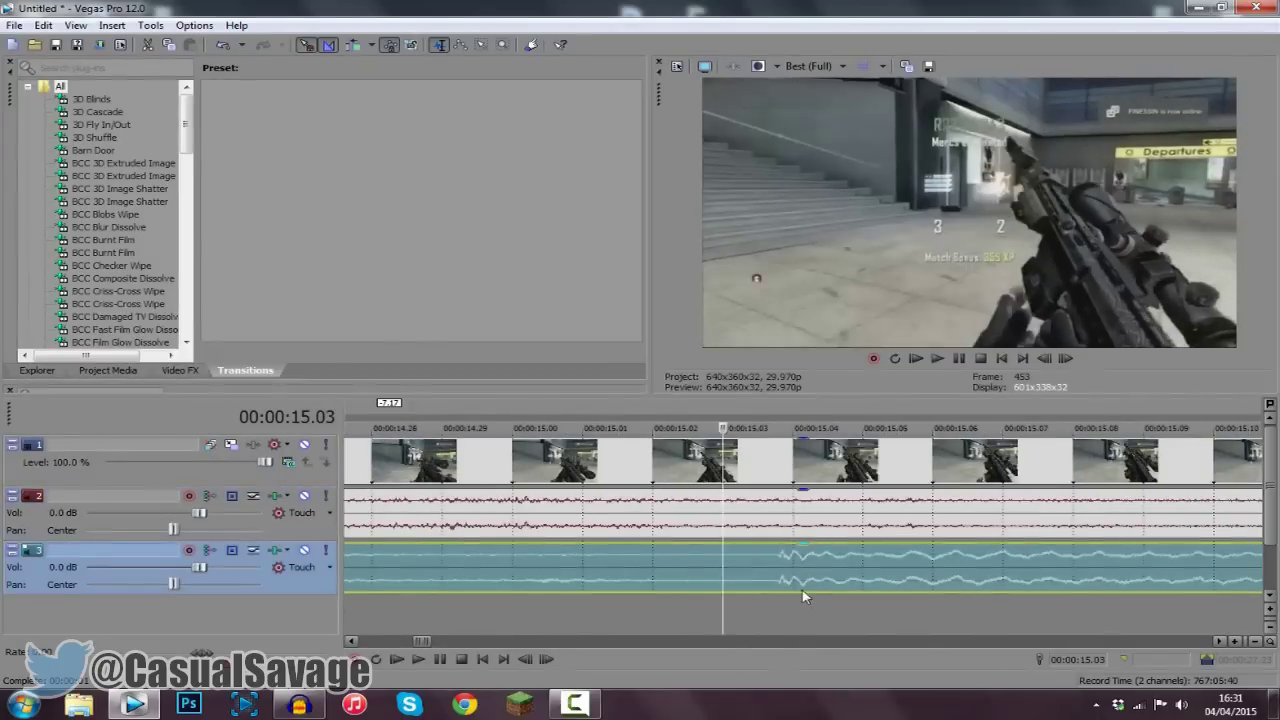
pyautogui.press('s')
pyautogui.press('Left')
pyautogui.scroll(-8, 735, 590)
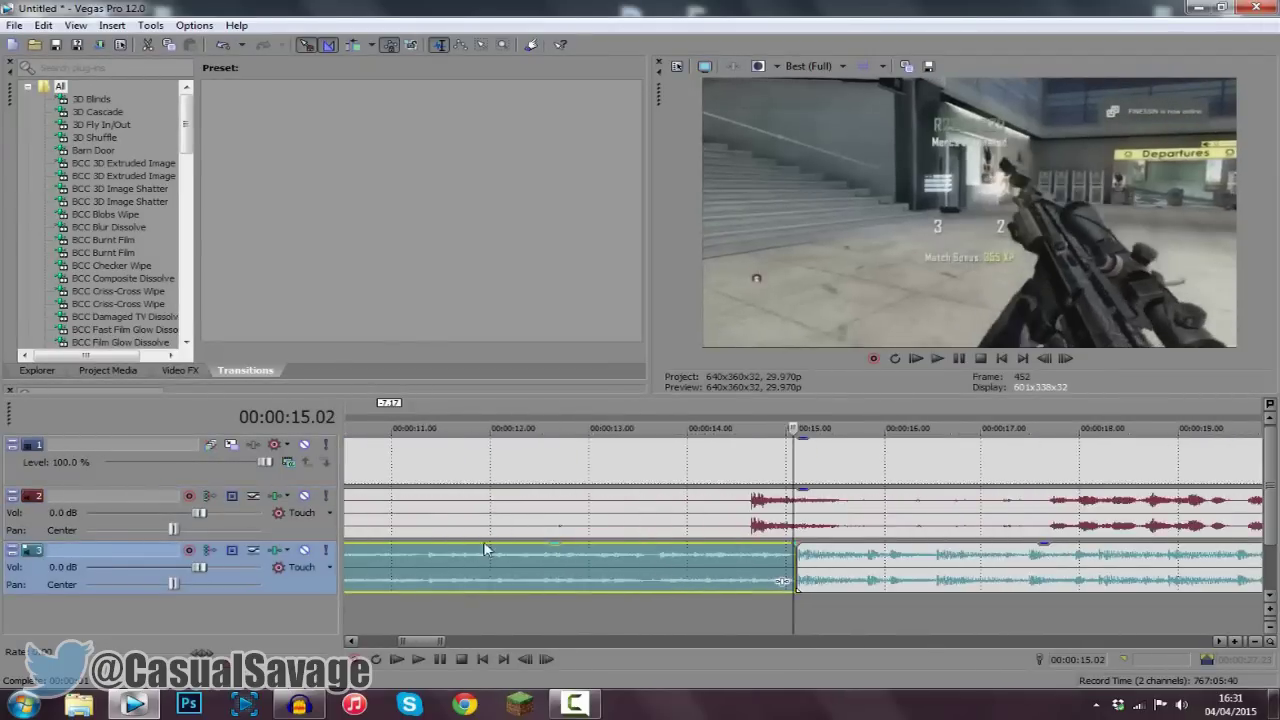
pyautogui.press('Delete')
# Play the trimmed music from its new start to check the cut
pyautogui.scroll(7, 603, 583)
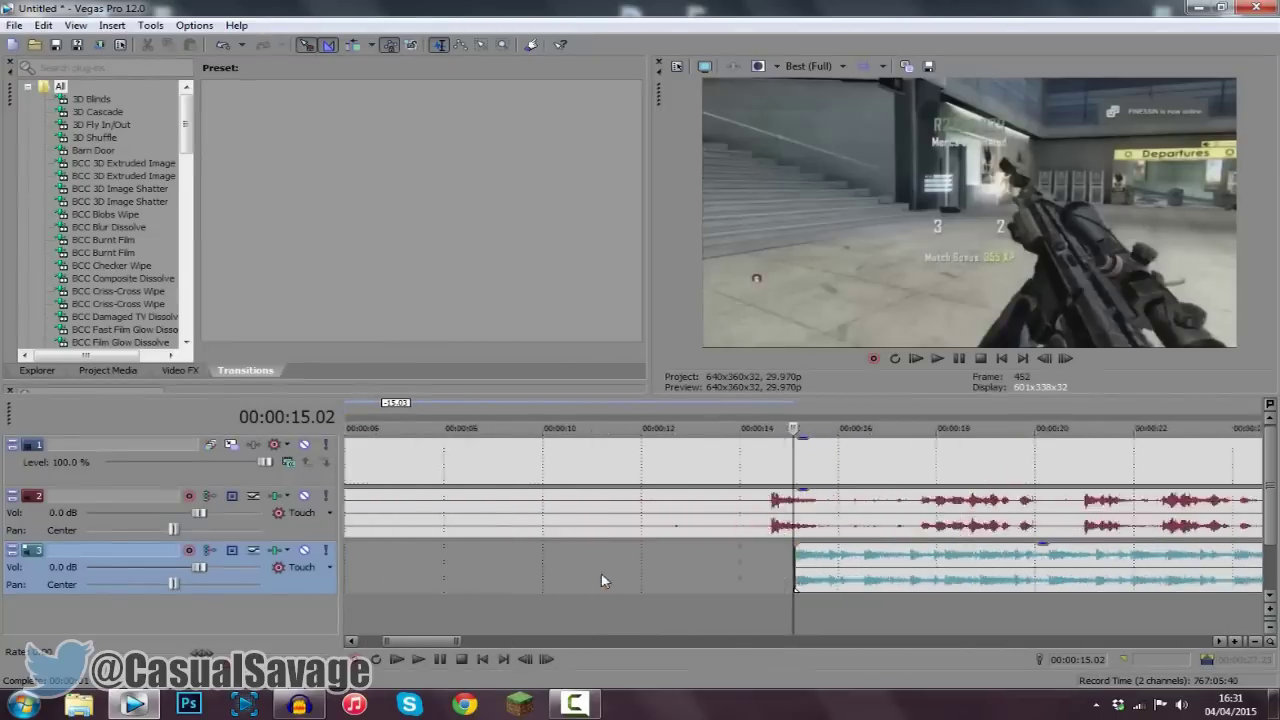
pyautogui.press('Left')
pyautogui.click(797, 577)
pyautogui.press('space')
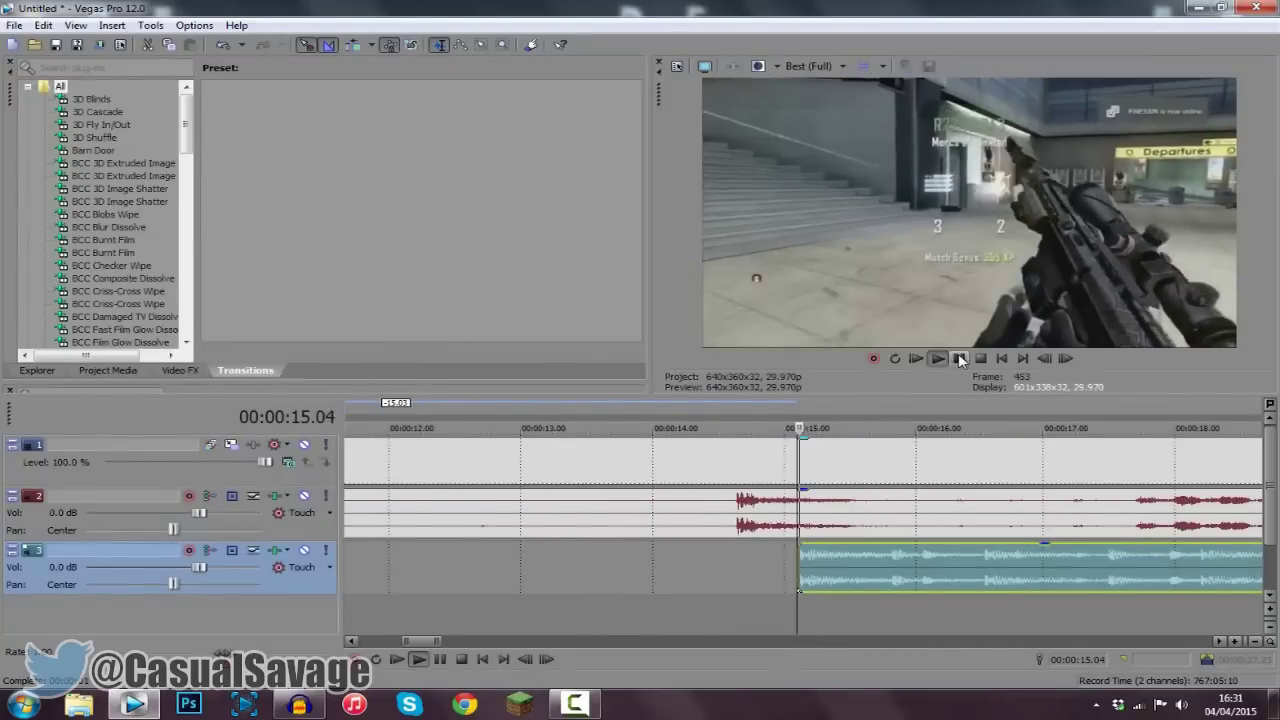
# Move the trimmed music clip earlier so its first beat lines up with the gunshot at about 00:00:14.18
pyautogui.click(740, 556)
pyautogui.scroll(4, 740, 556)
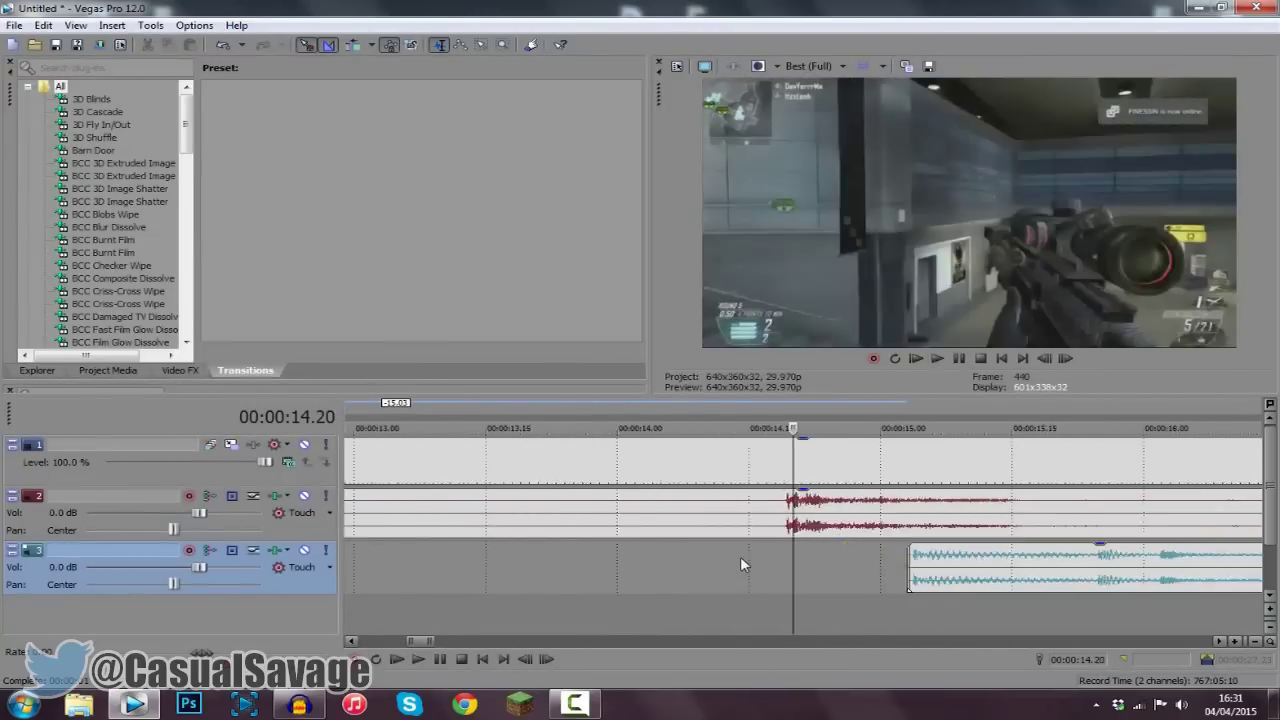
pyautogui.scroll(2, 819, 545)
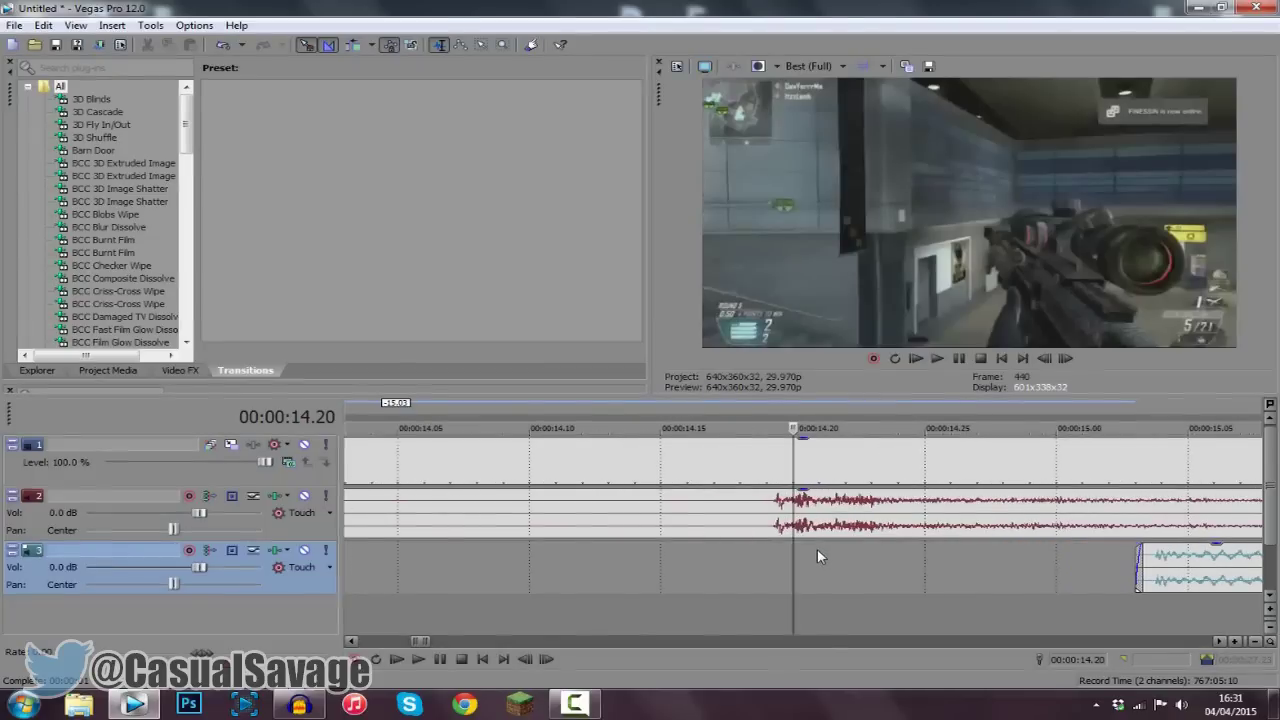
pyautogui.press('Left')
pyautogui.press('Left')
pyautogui.press('Left')
pyautogui.press('Left')
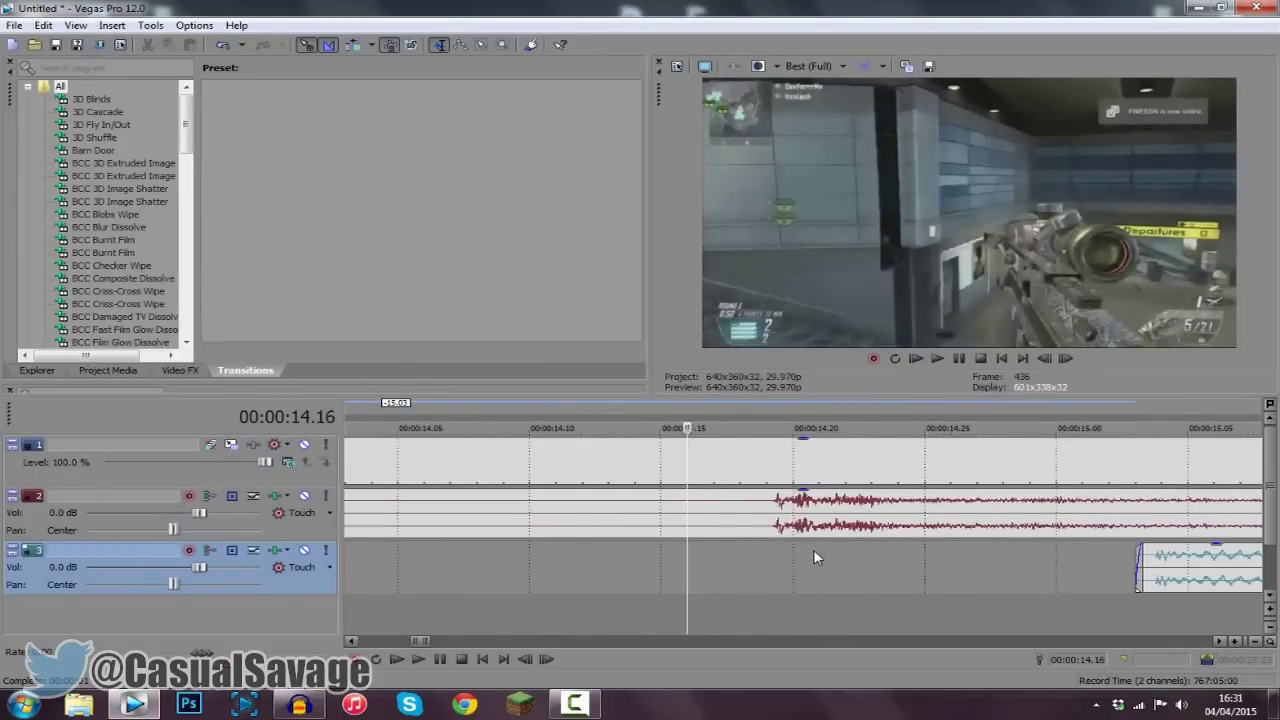
pyautogui.press('Right')
pyautogui.moveTo(1187, 568); pyautogui.dragTo(803, 567)
pyautogui.press('Right')
# Extend the music's start back to the beginning of the timeline and fade it in up to the gunshot
pyautogui.scroll(-5, 803, 567)
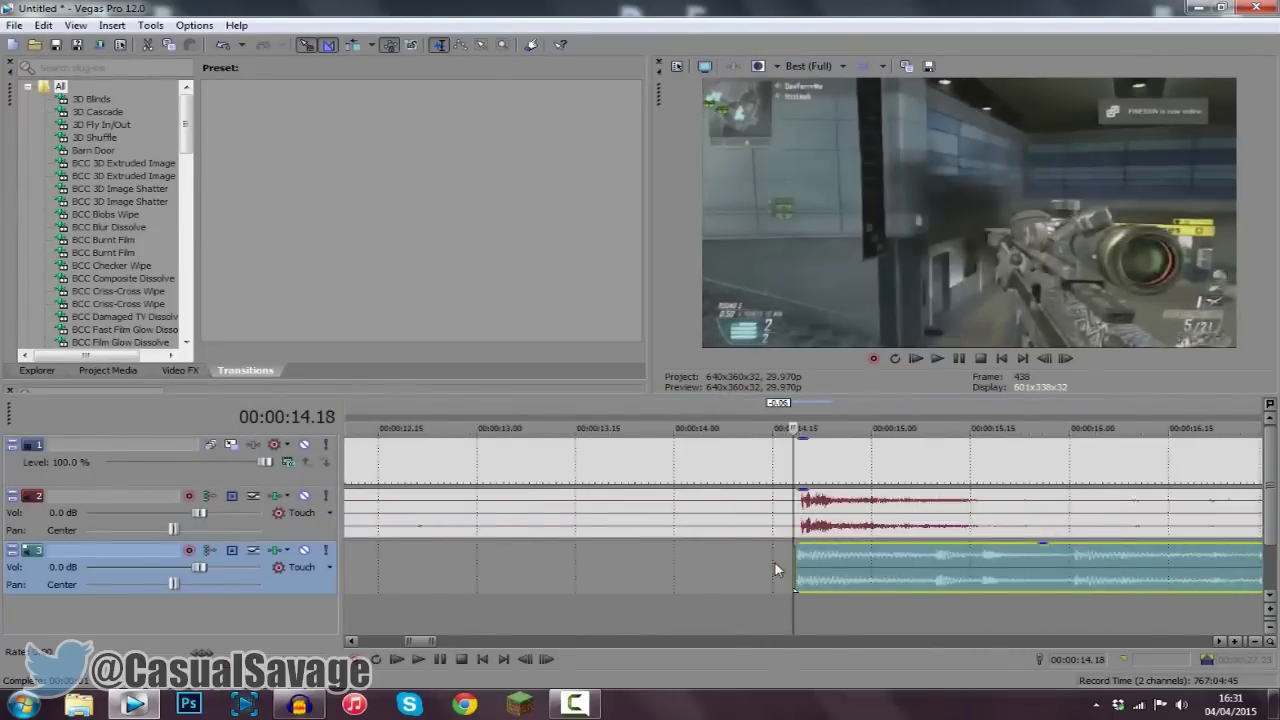
pyautogui.scroll(-5, 796, 567)
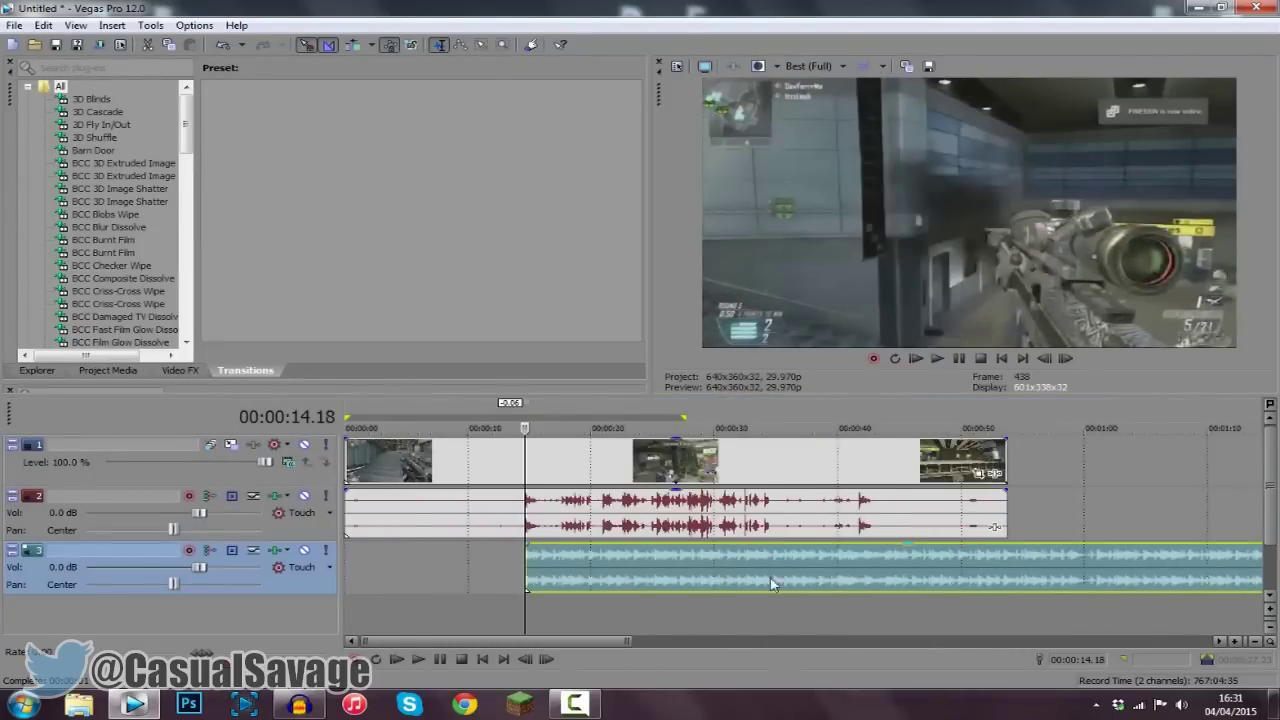
pyautogui.moveTo(527, 578)
pyautogui.mouseDown()
pyautogui.moveTo(340, 571)
pyautogui.moveTo(522, 556)
pyautogui.mouseUp()
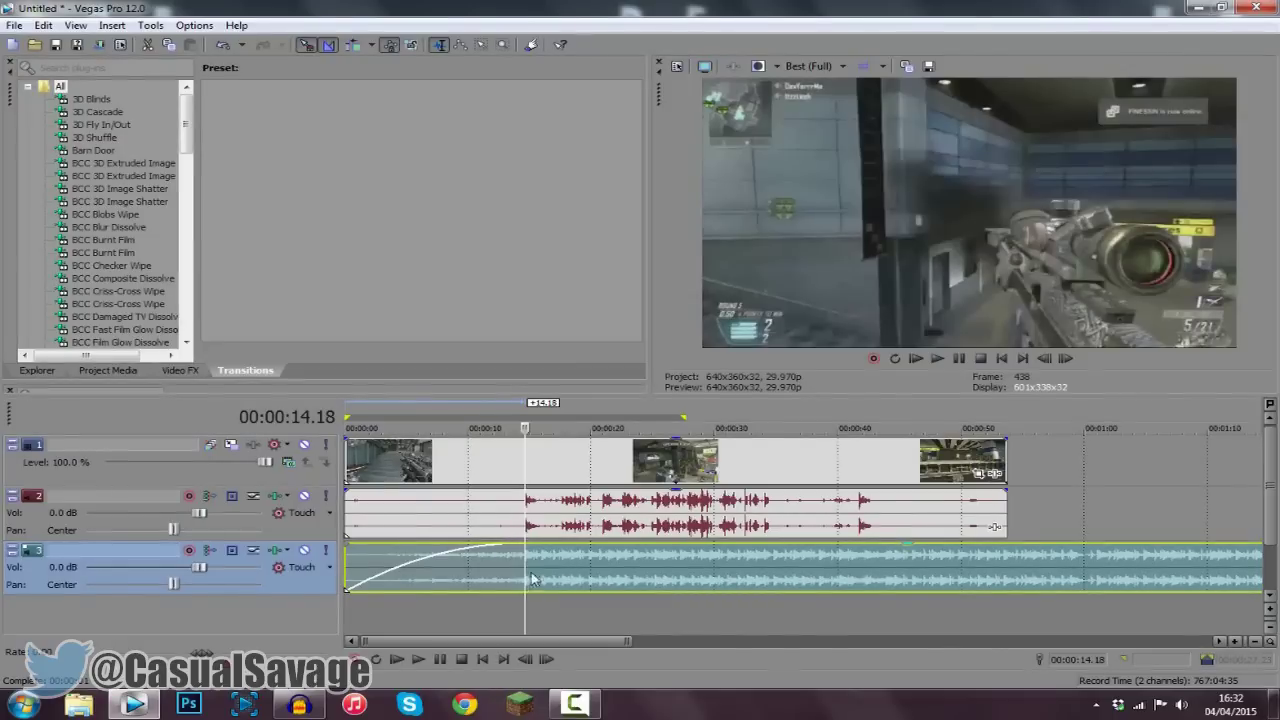
# Look over the music beats that follow the gunshot and return the playhead to 00:00:14.18
pyautogui.scroll(3, 532, 578)
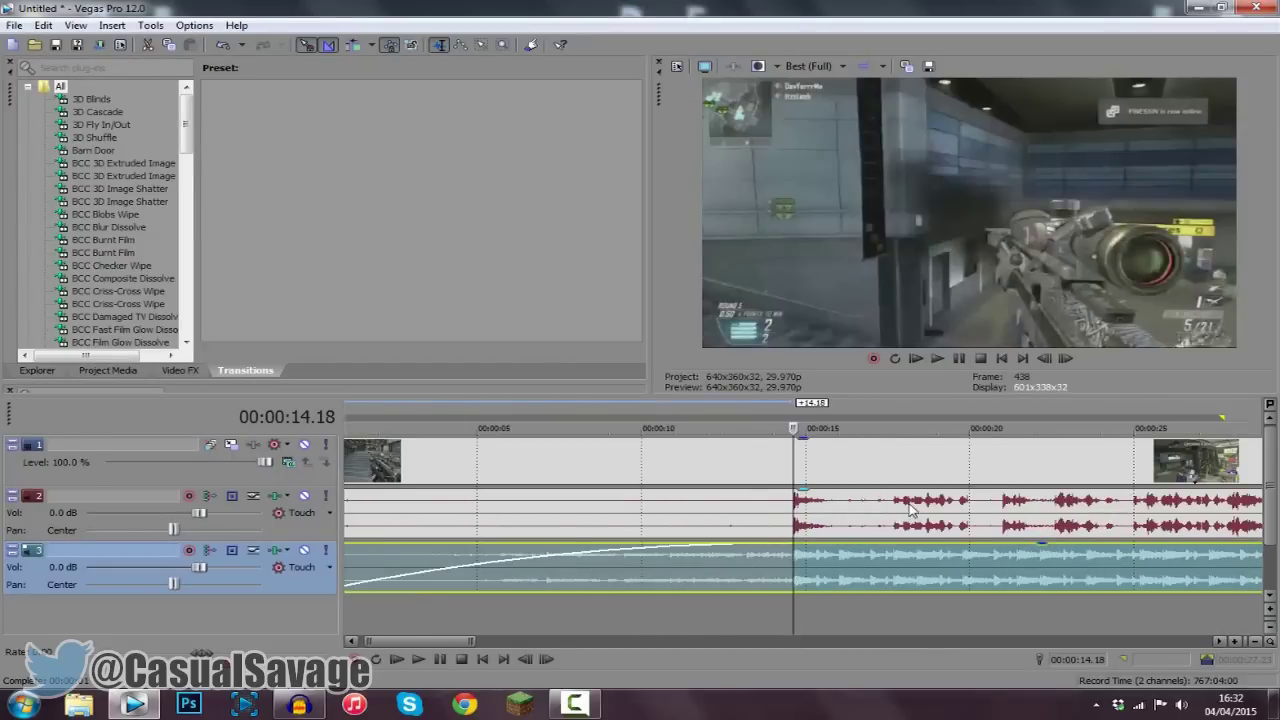
pyautogui.click(838, 535)
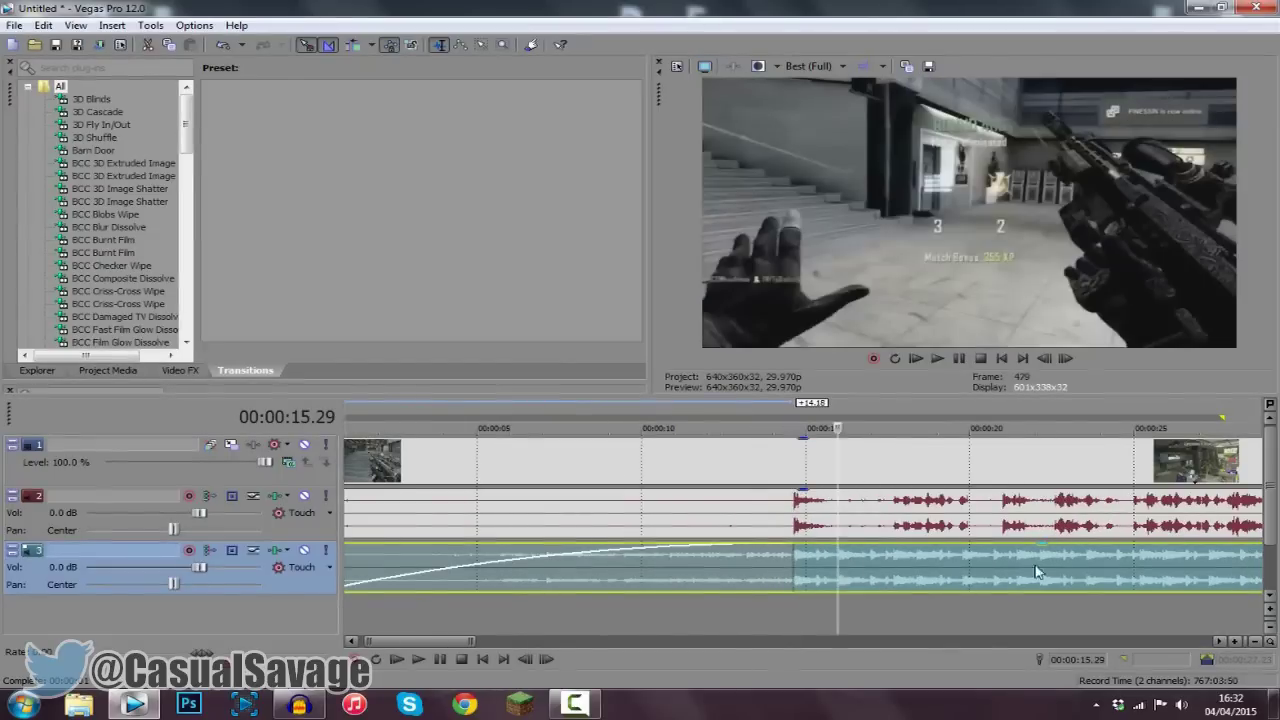
pyautogui.click(1051, 565)
pyautogui.click(1099, 556)
pyautogui.scroll(-2, 1085, 570)
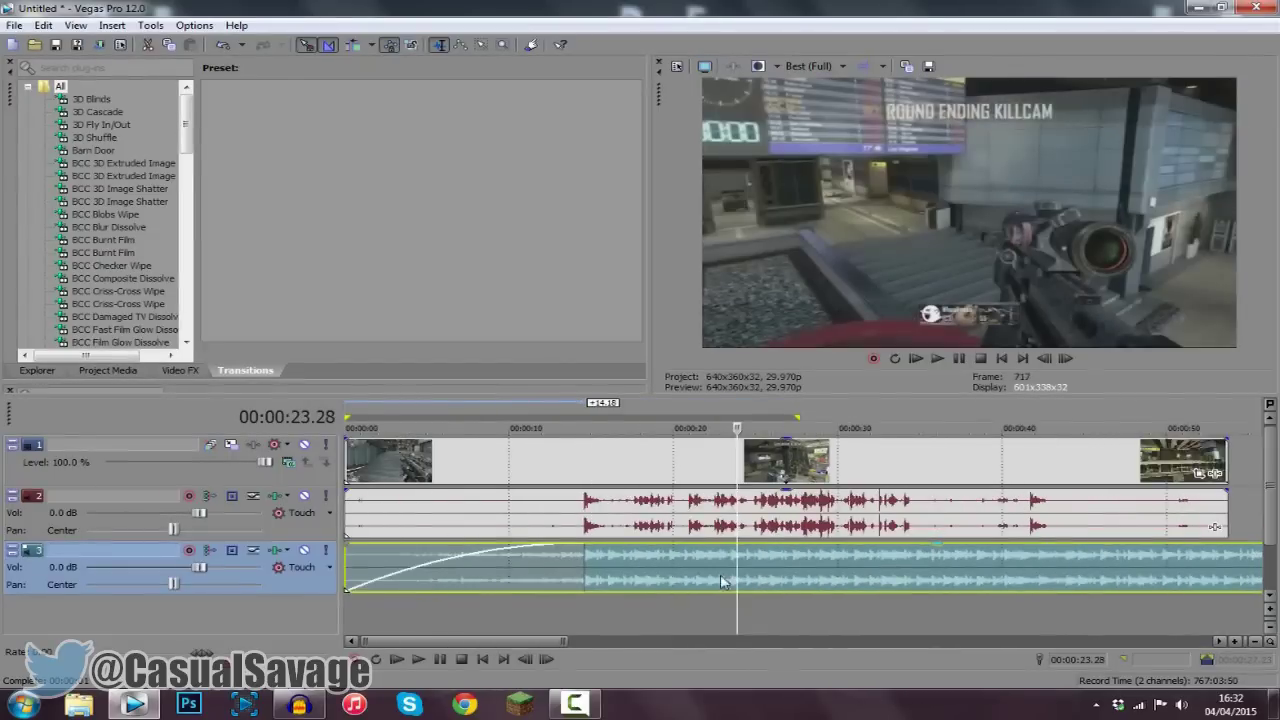
pyautogui.click(582, 567)
pyautogui.scroll(2, 589, 567)
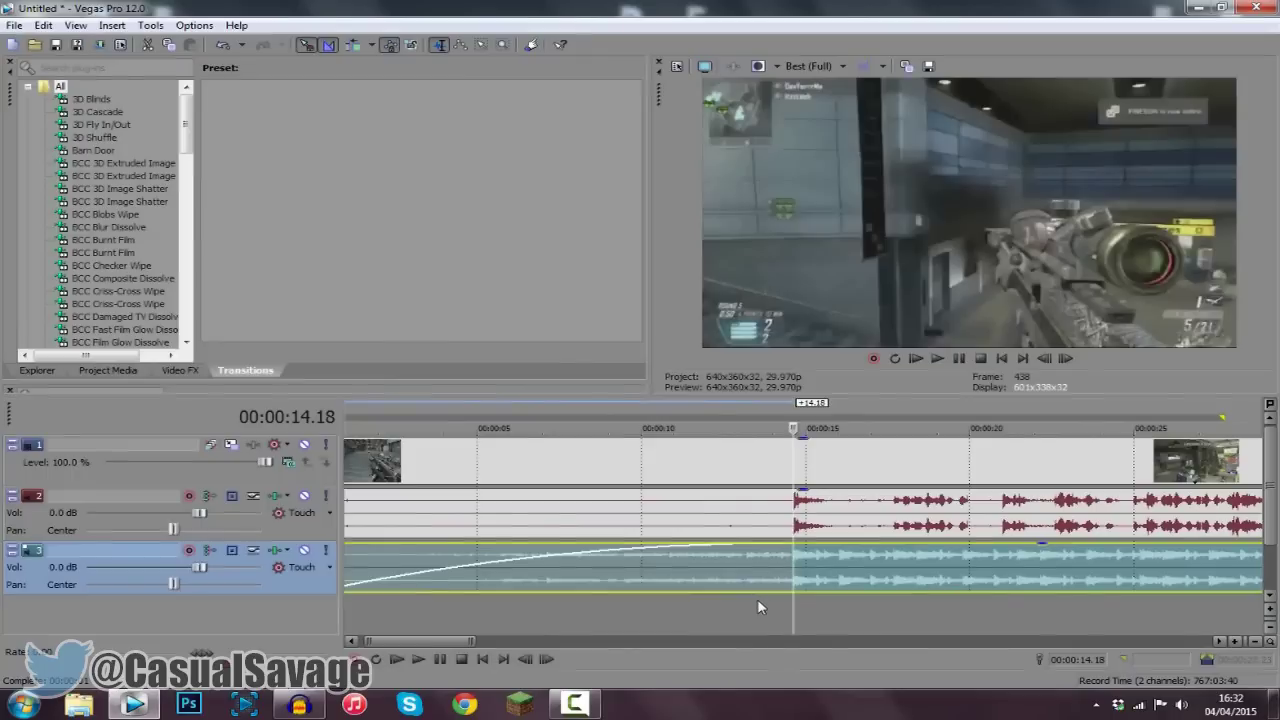
pyautogui.hotkey('shift', 'End')
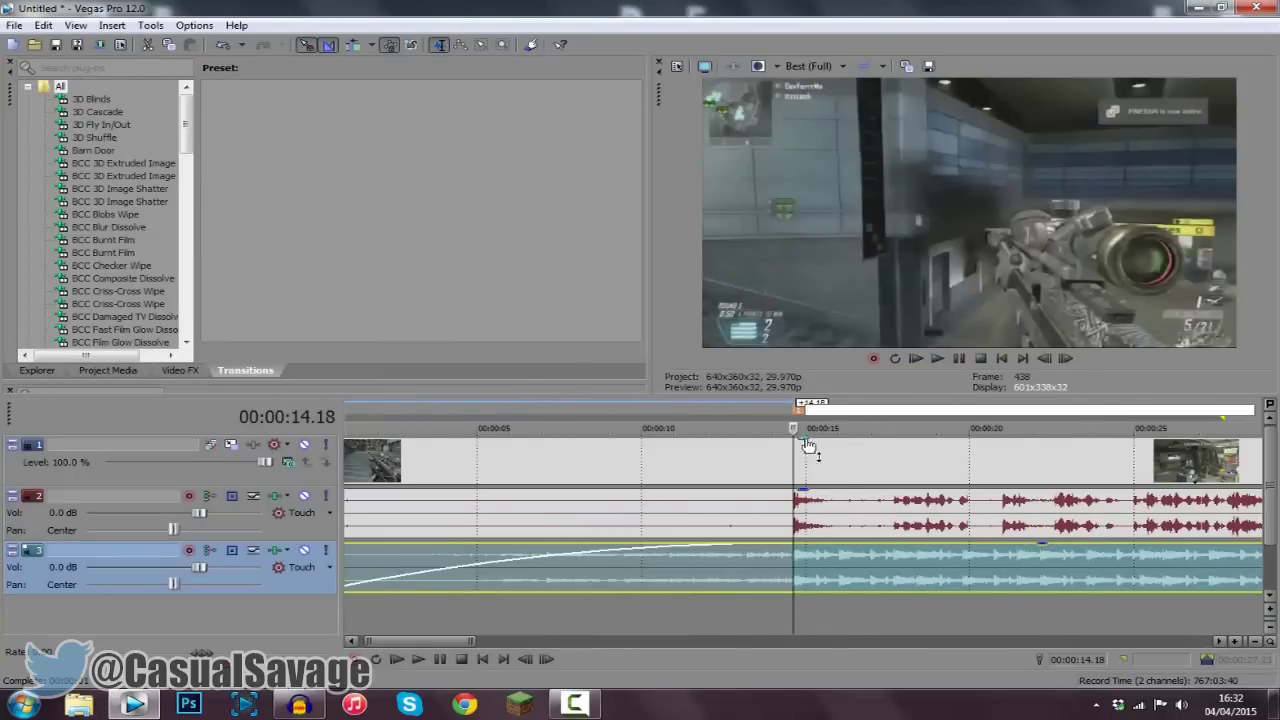
pyautogui.rightClick(803, 408)
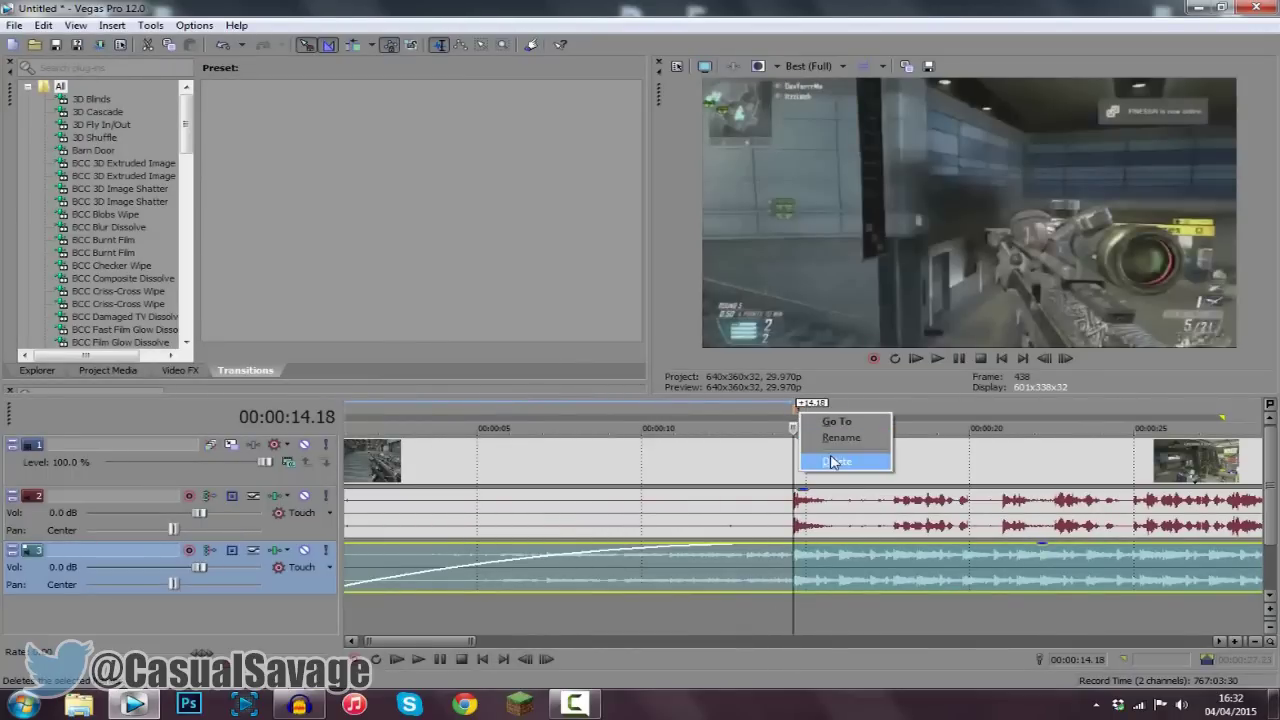
pyautogui.click(830, 462)
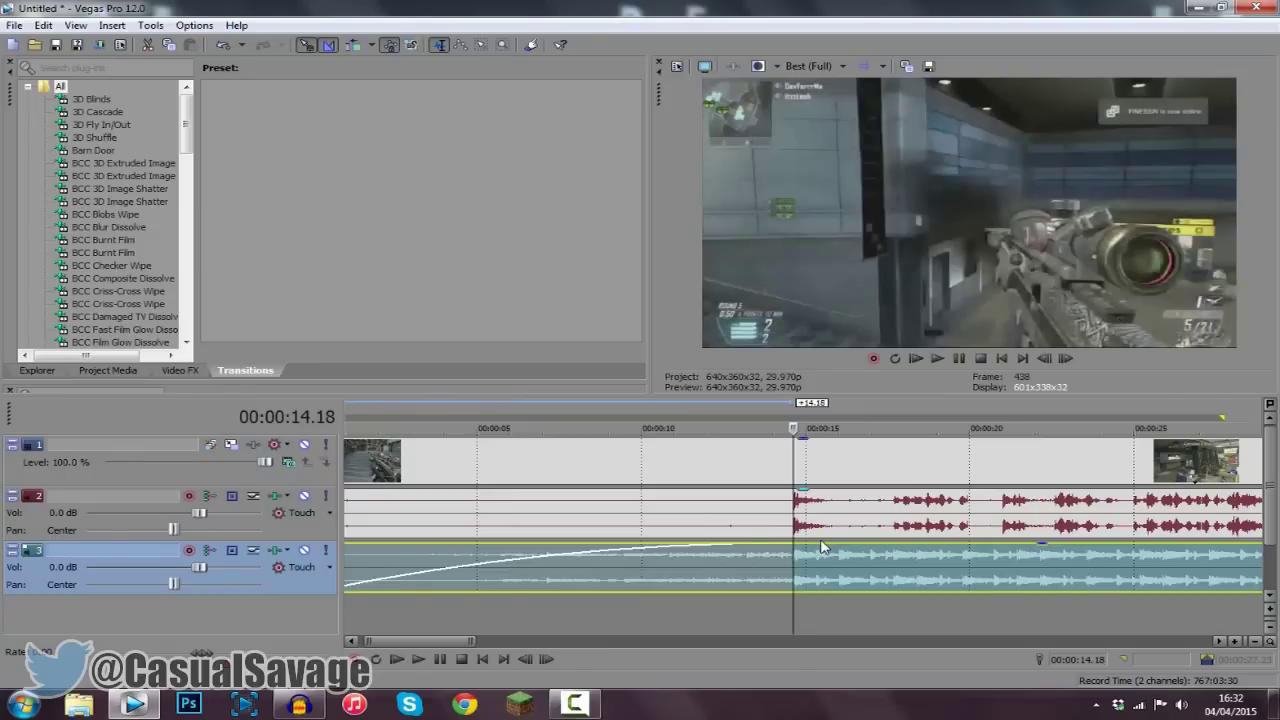
# Place an unnamed marker at 00:00:14.18, where the gunshot and the first music beat coincide
pyautogui.hotkey('shift', 'End')
pyautogui.press('Return')
pyautogui.scroll(1, 812, 557)
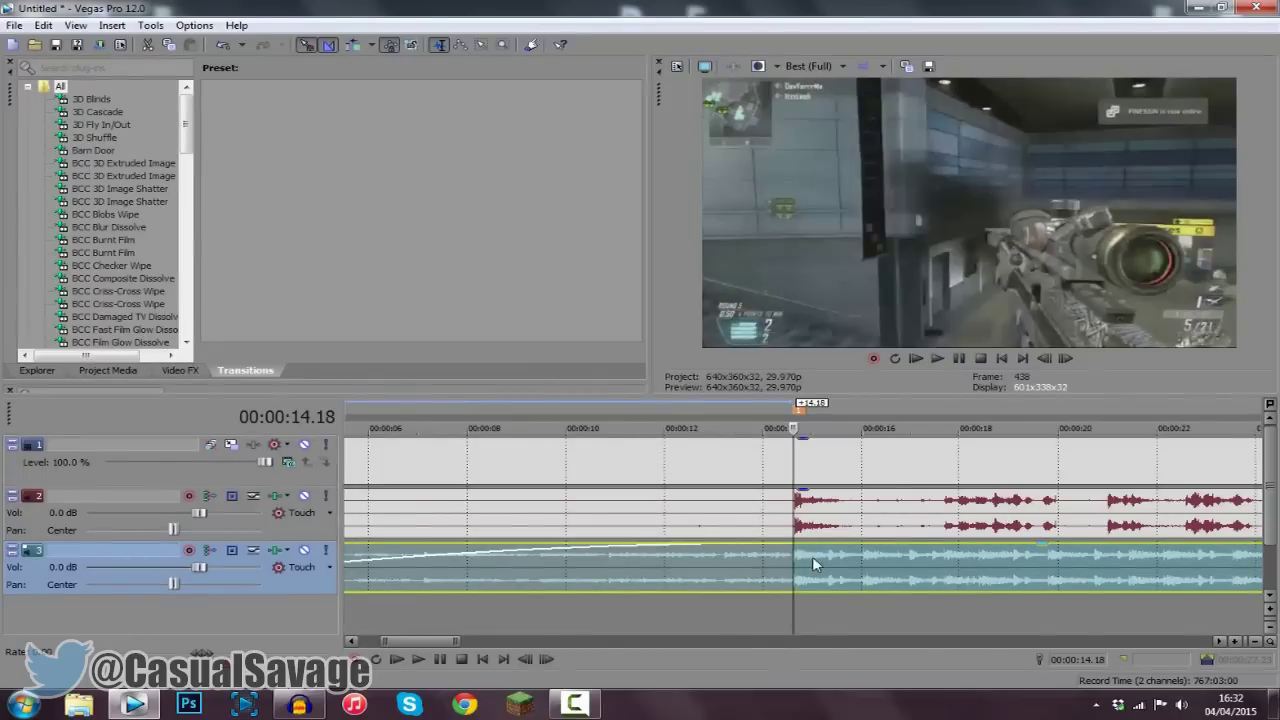
# Play on from the first marker and place a second marker on the music beat at 00:00:16.01
pyautogui.press('space')
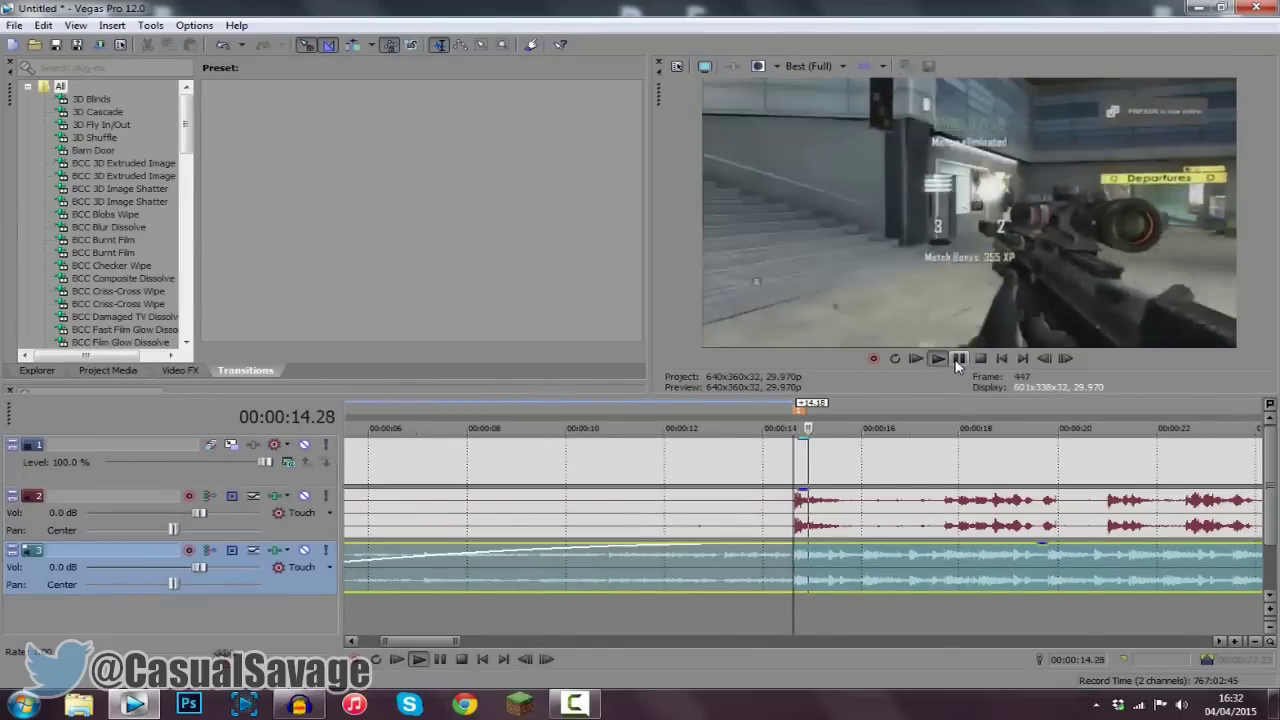
pyautogui.click(957, 359)
pyautogui.scroll(2, 748, 585)
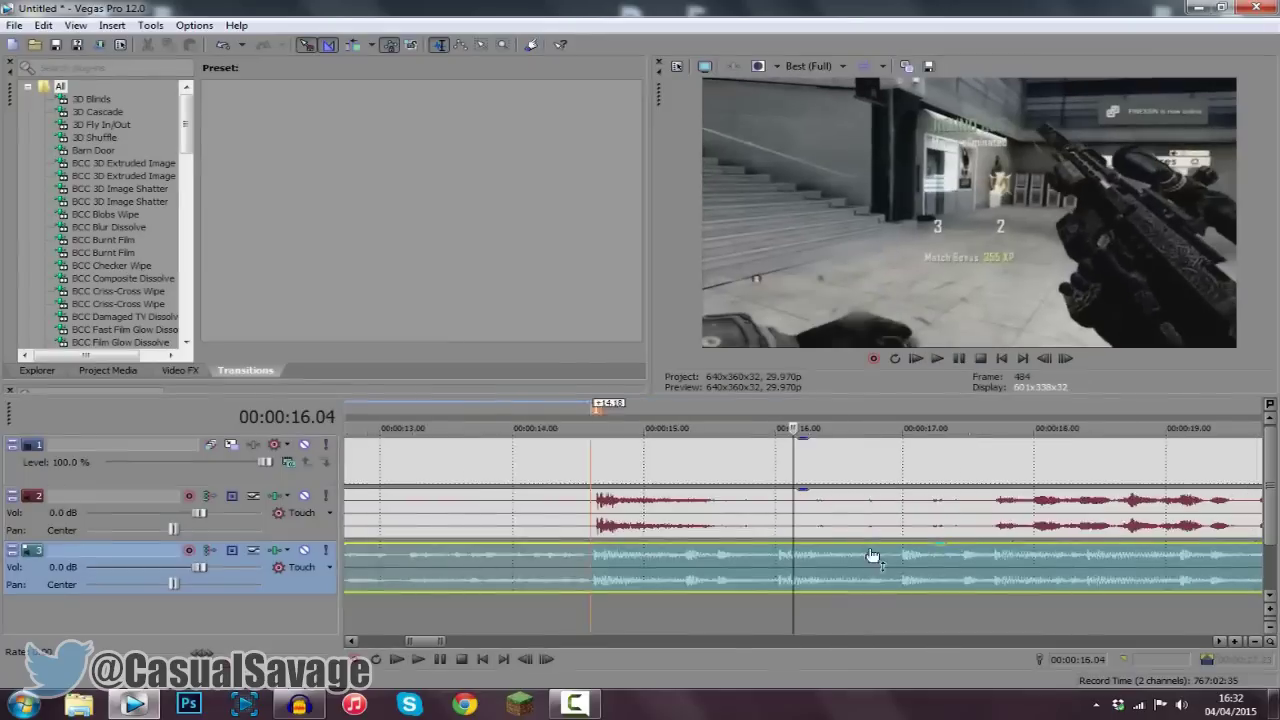
pyautogui.click(770, 588)
pyautogui.press('m')
pyautogui.press('Return')
pyautogui.scroll(-3, 790, 577)
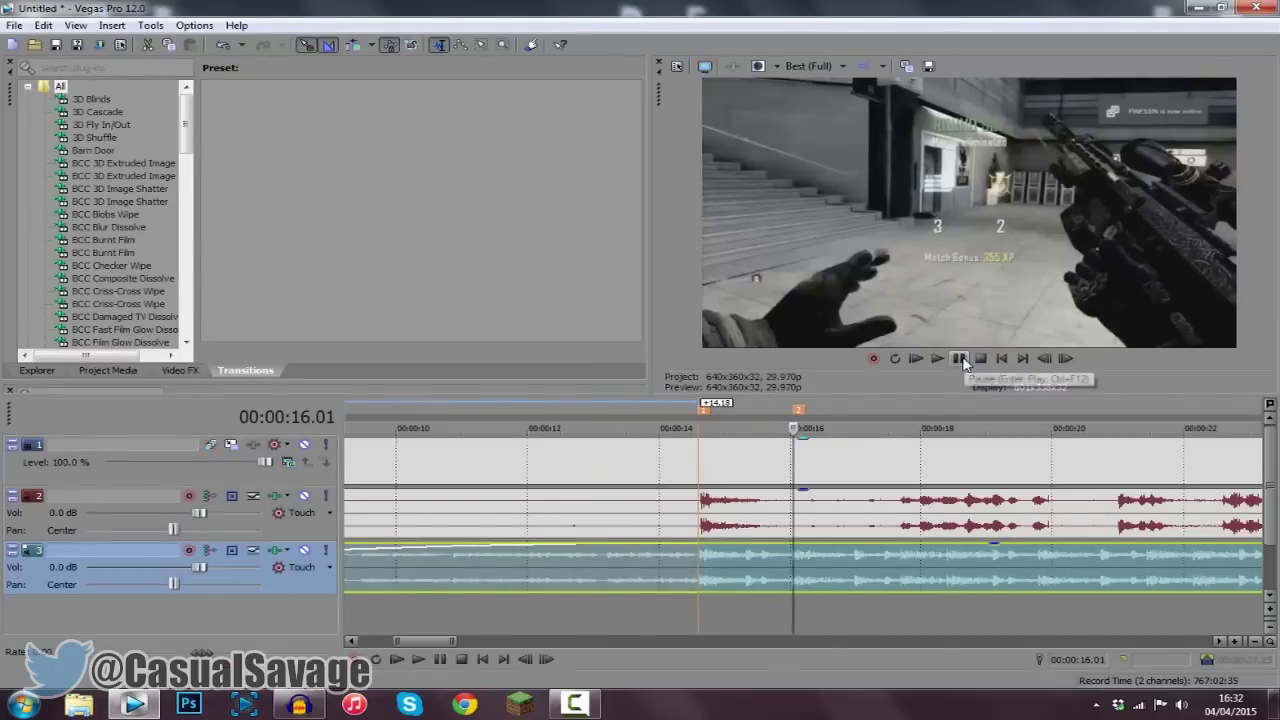
# Play on to the following beat and place a third marker at 00:00:17.00
pyautogui.scroll(2, 925, 460)
pyautogui.press('space')
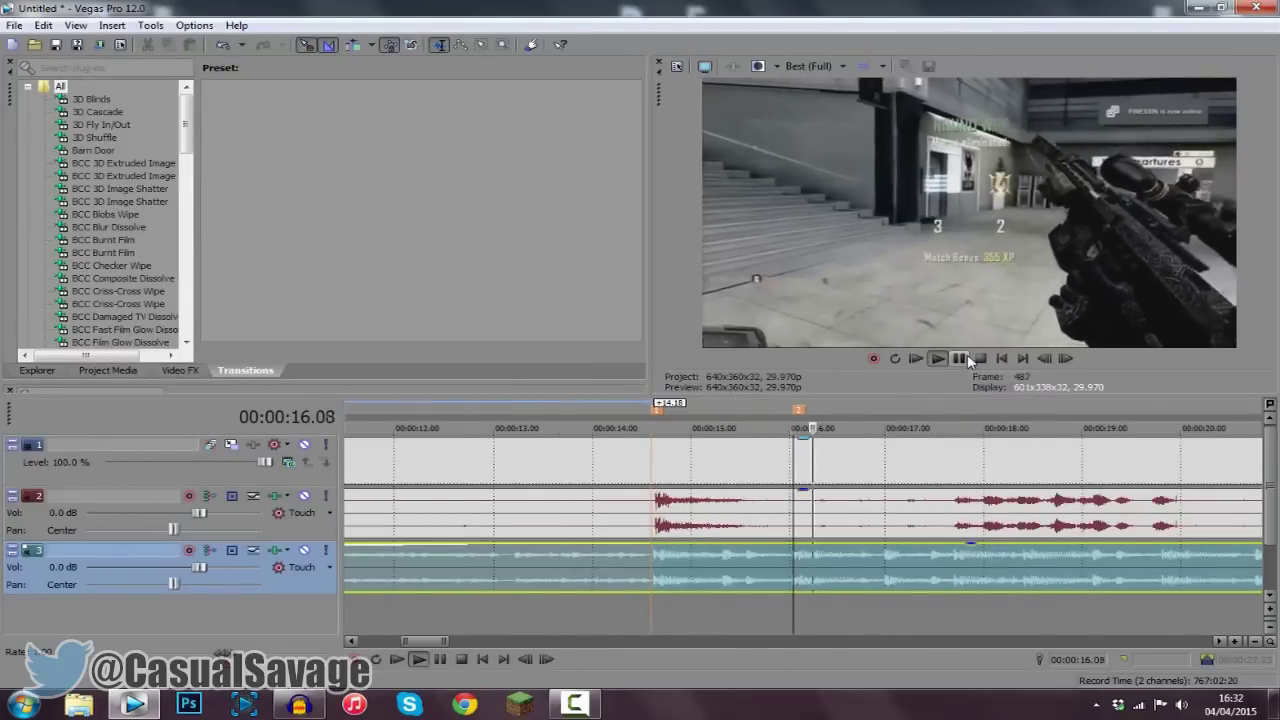
pyautogui.click(965, 358)
pyautogui.scroll(3, 766, 580)
pyautogui.click(750, 579)
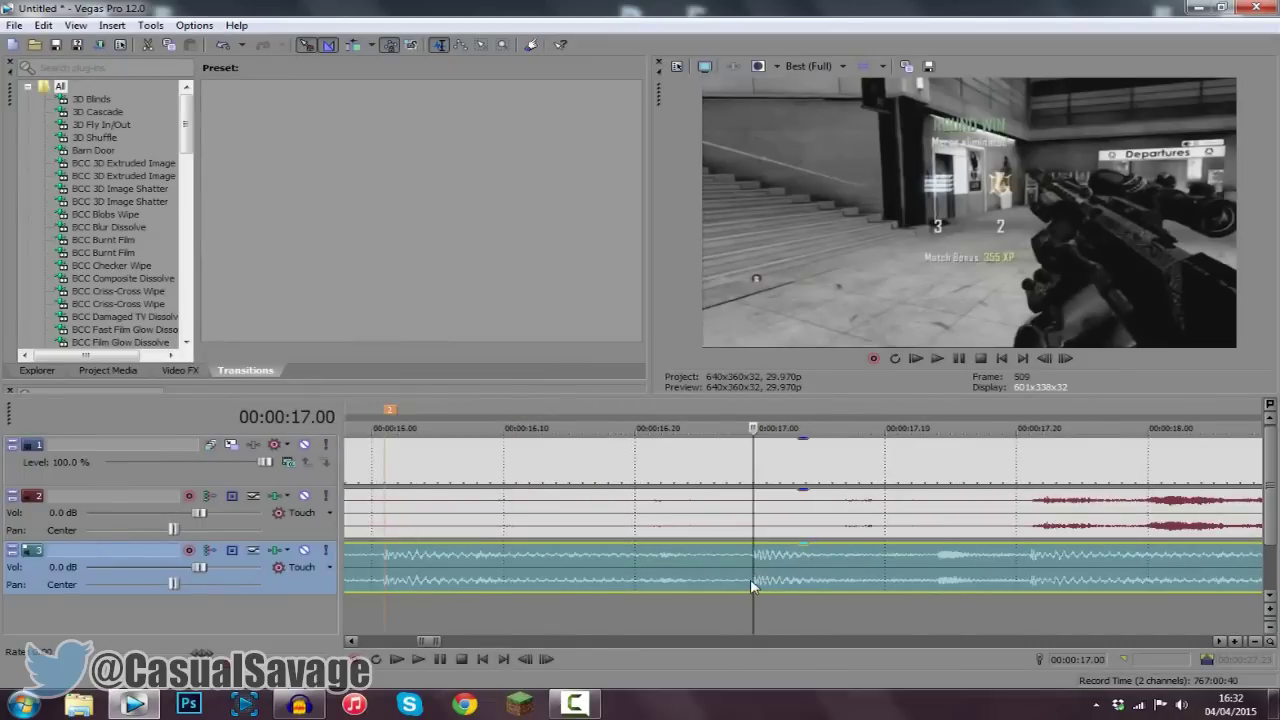
pyautogui.press('m')
pyautogui.press('Return')
pyautogui.scroll(-4, 752, 580)
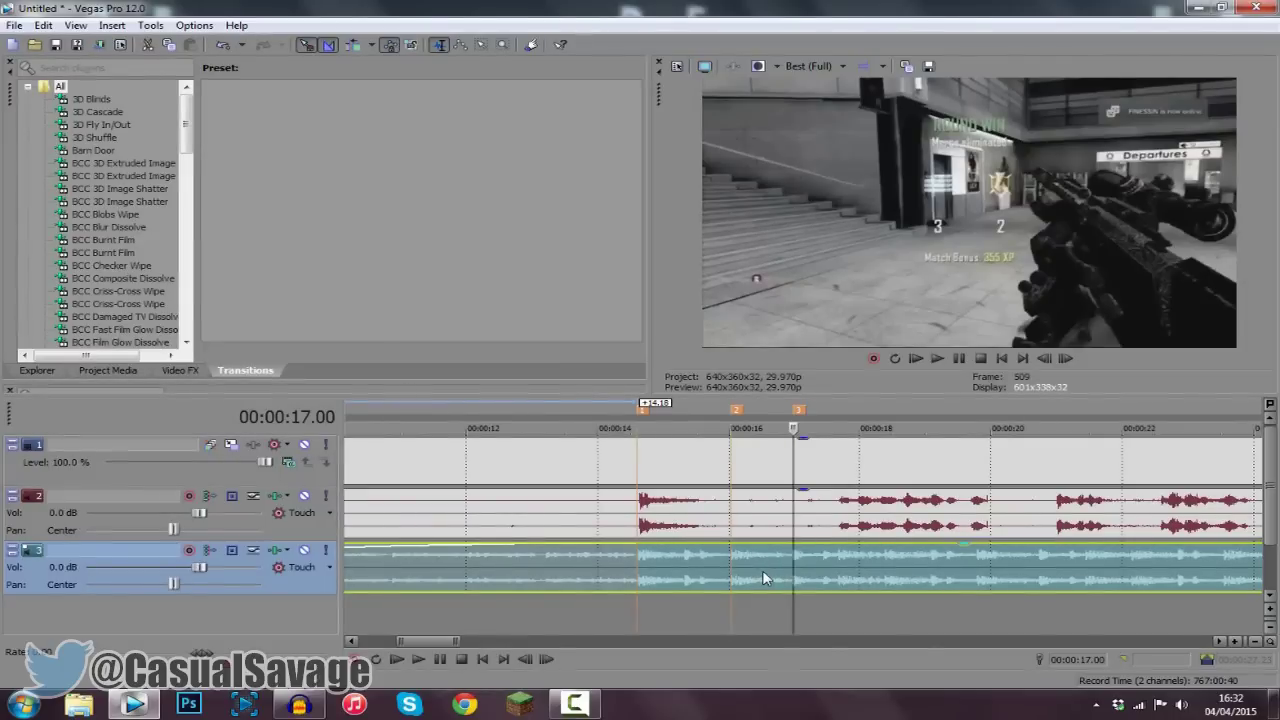
# Listen for the next beat in the music and place a fourth marker at 00:00:17.21
pyautogui.scroll(2, 765, 578)
pyautogui.press('space')
pyautogui.click(961, 360)
pyautogui.scroll(3, 898, 516)
pyautogui.click(768, 584)
pyautogui.press('m')
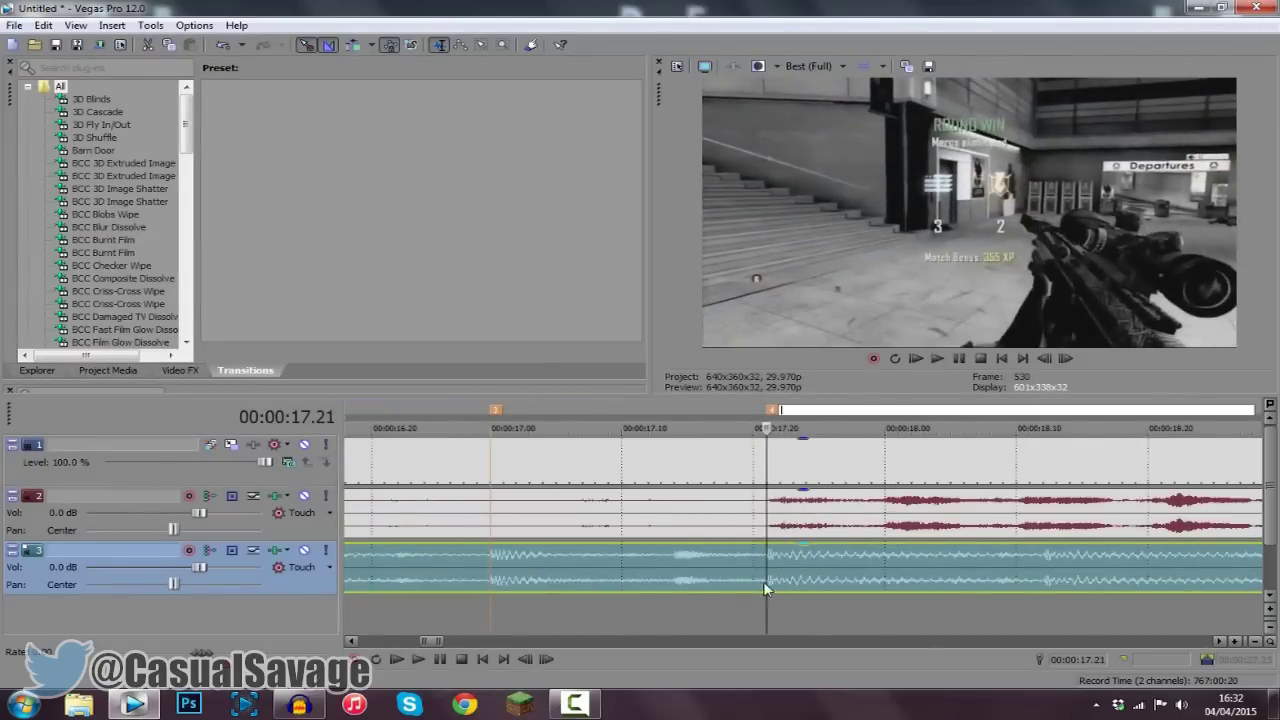
# Play on from the fourth marker and place a fifth marker on the next music beat
pyautogui.scroll(-3, 789, 585)
pyautogui.press('space')
pyautogui.click(957, 361)
pyautogui.scroll(1, 790, 580)
pyautogui.click(773, 588)
pyautogui.press('m')
# Place the sixth and seventh markers on the next two music beats, the seventh at 00:00:20.22
pyautogui.scroll(-2, 777, 590)
pyautogui.press('space')
pyautogui.click(960, 360)
pyautogui.click(931, 575)
pyautogui.press('m')
pyautogui.press('space')
pyautogui.click(960, 360)
pyautogui.click(1026, 577)
pyautogui.press('m')
pyautogui.scroll(-2, 1026, 577)
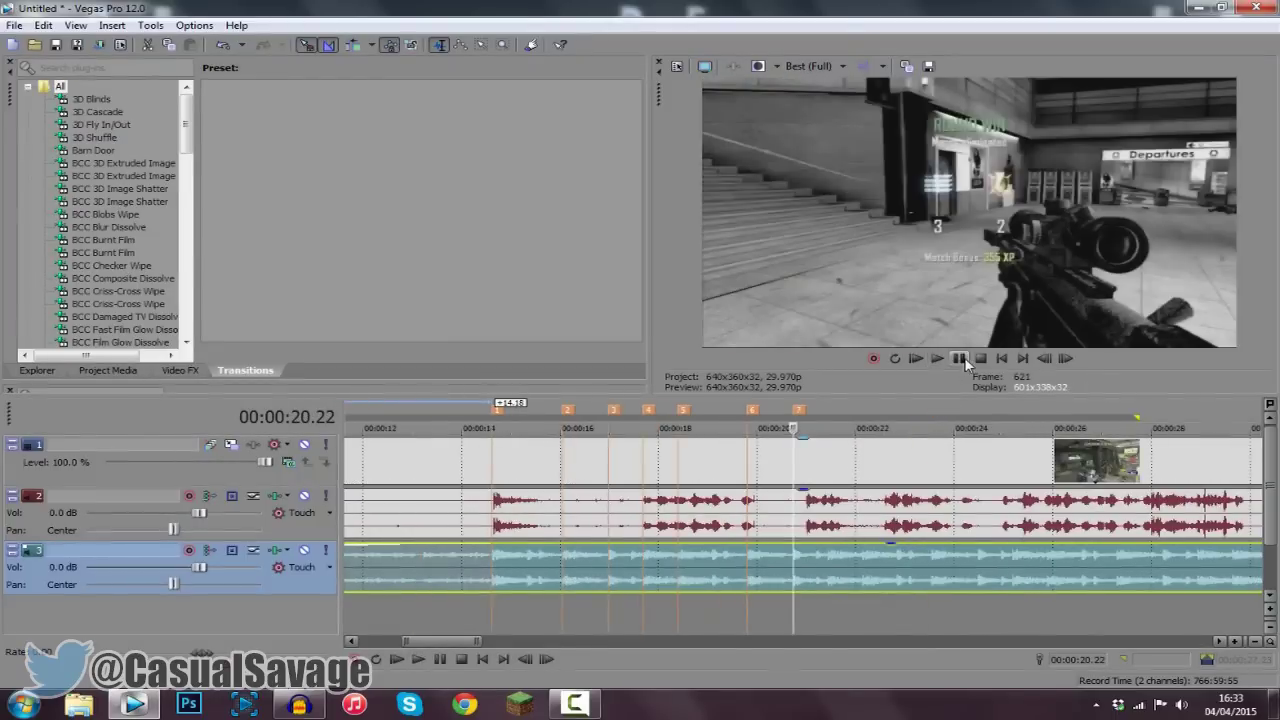
# Play on from 00:00:20.22 and mark the next two music beats with markers 8 and 9
pyautogui.press('space')
pyautogui.click(960, 360)
pyautogui.press('m')
pyautogui.press('m')
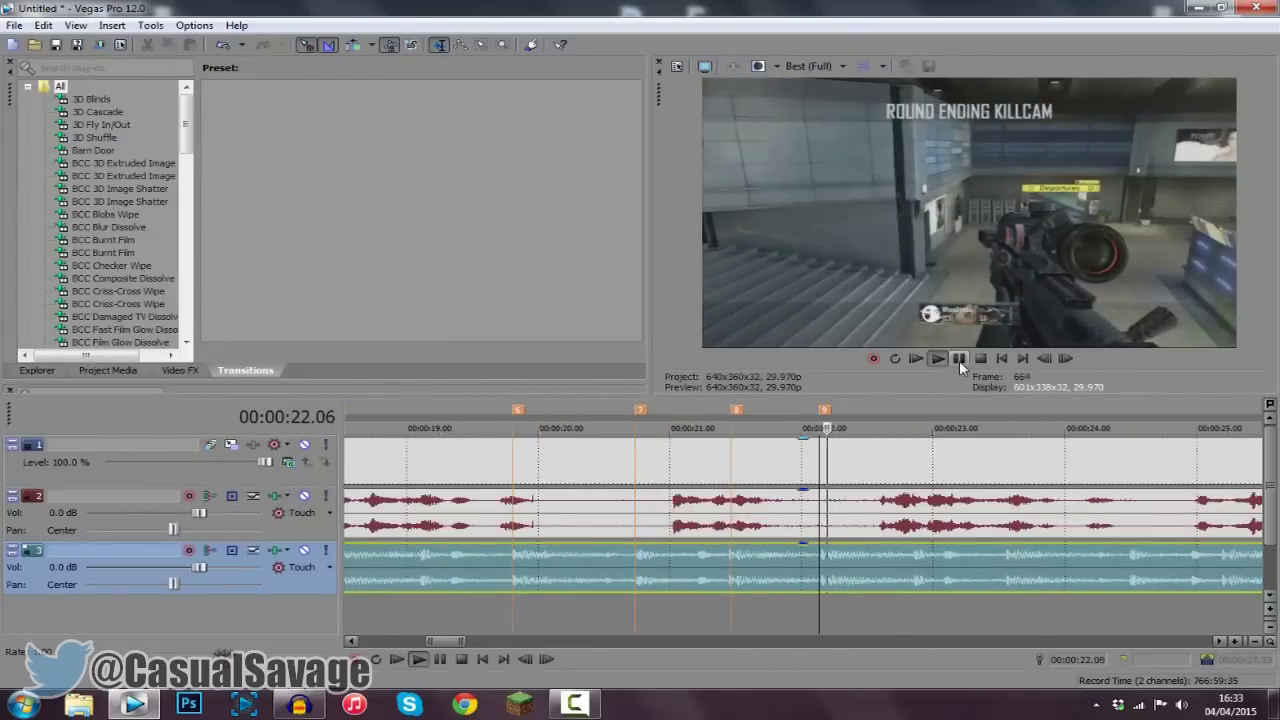
# Mark the next three music beats with markers 10 to 12, placing the last two at 00:00:24.14 and 00:00:25.05
pyautogui.press('m')
pyautogui.scroll(2, 761, 588)
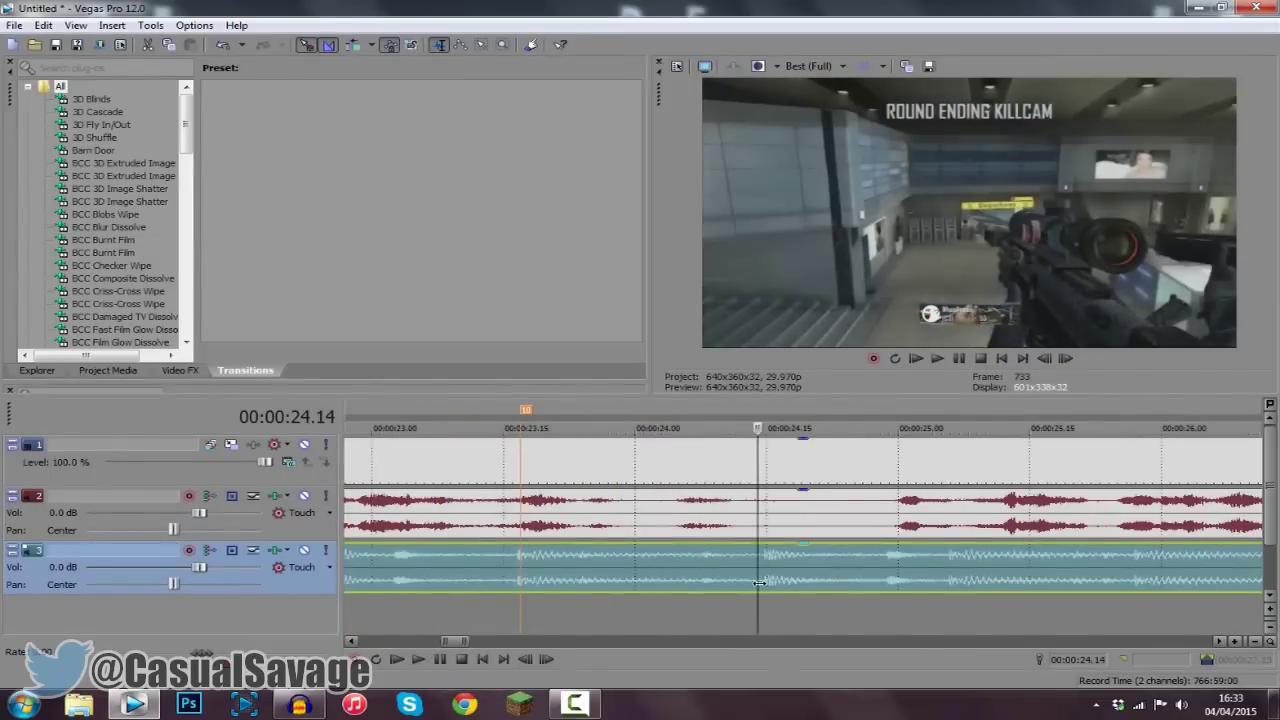
pyautogui.press('m')
pyautogui.press('m')
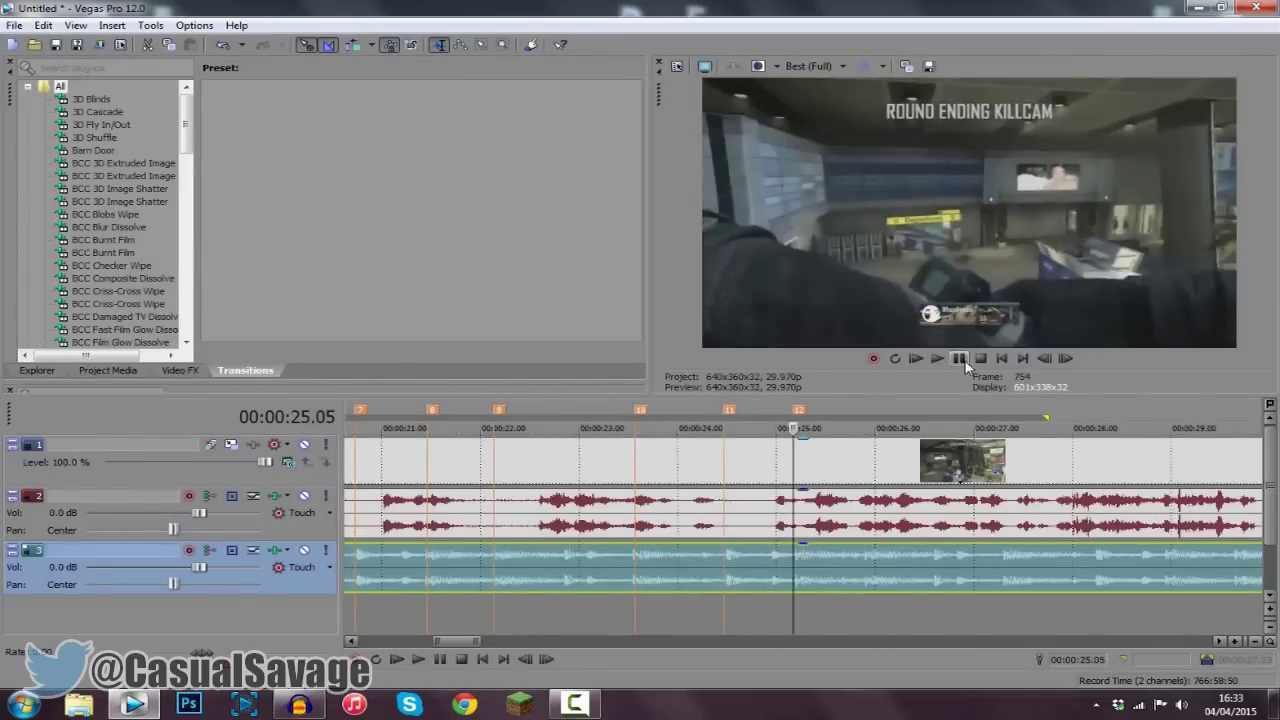
# Place markers 13 and 14 on the two music beats that follow 00:00:25.05
pyautogui.press('m')
pyautogui.scroll(-2, 785, 580)
pyautogui.click(937, 358)
pyautogui.click(959, 358)
pyautogui.press('m')
# Play on and place markers 15 and 16 on the next two music beats, the sixteenth at 00:00:29.19
pyautogui.scroll(-2, 897, 566)
pyautogui.click(937, 358)
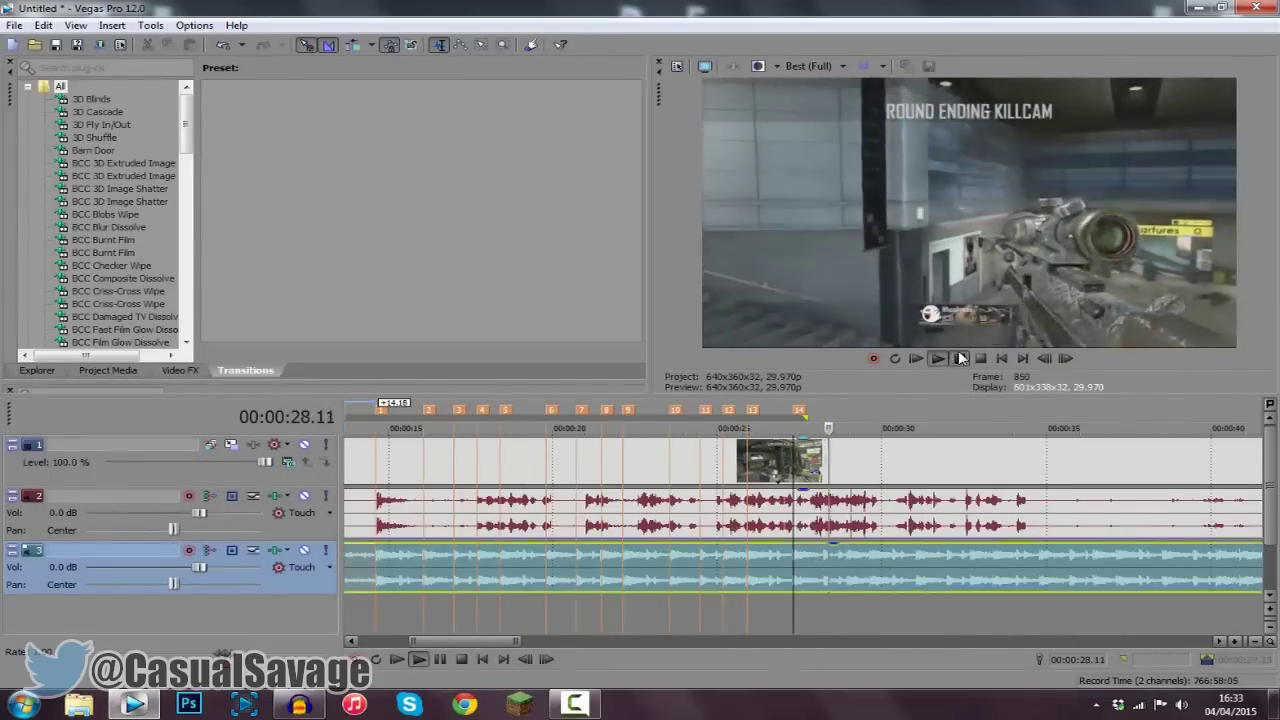
pyautogui.click(937, 358)
pyautogui.scroll(3, 768, 557)
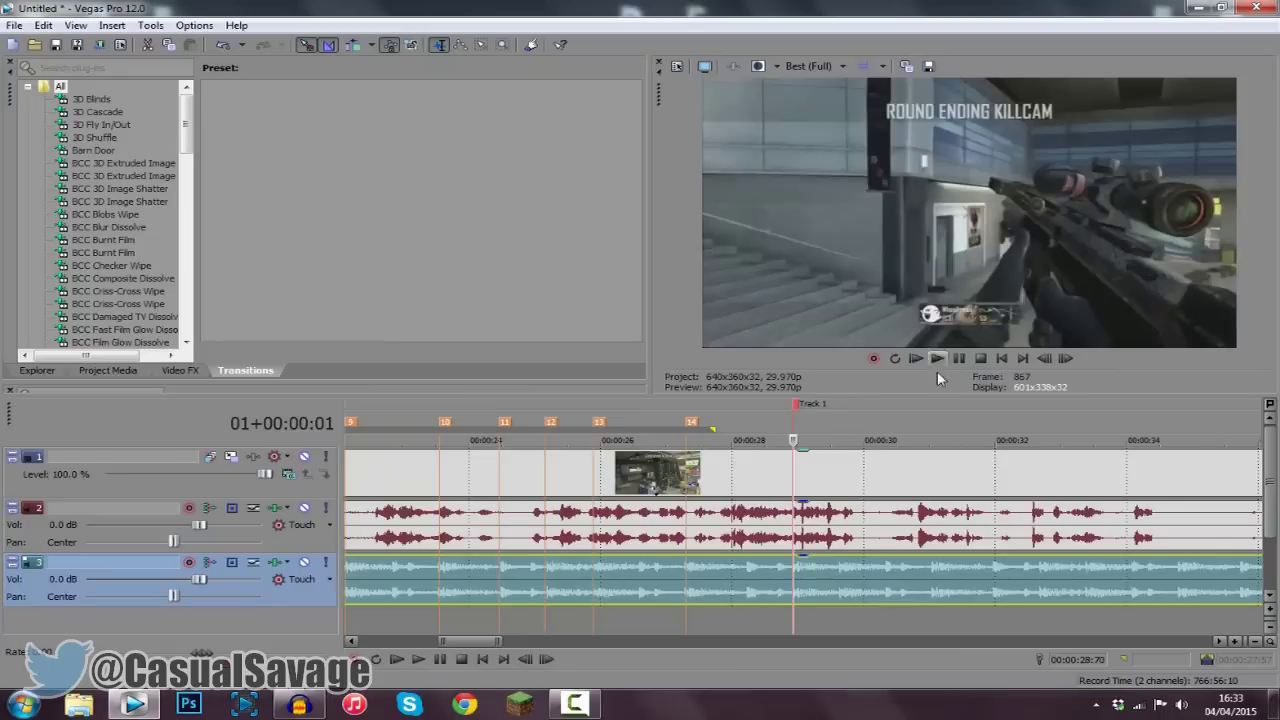
pyautogui.press('m')
pyautogui.press('m')
pyautogui.scroll(-2, 900, 550)
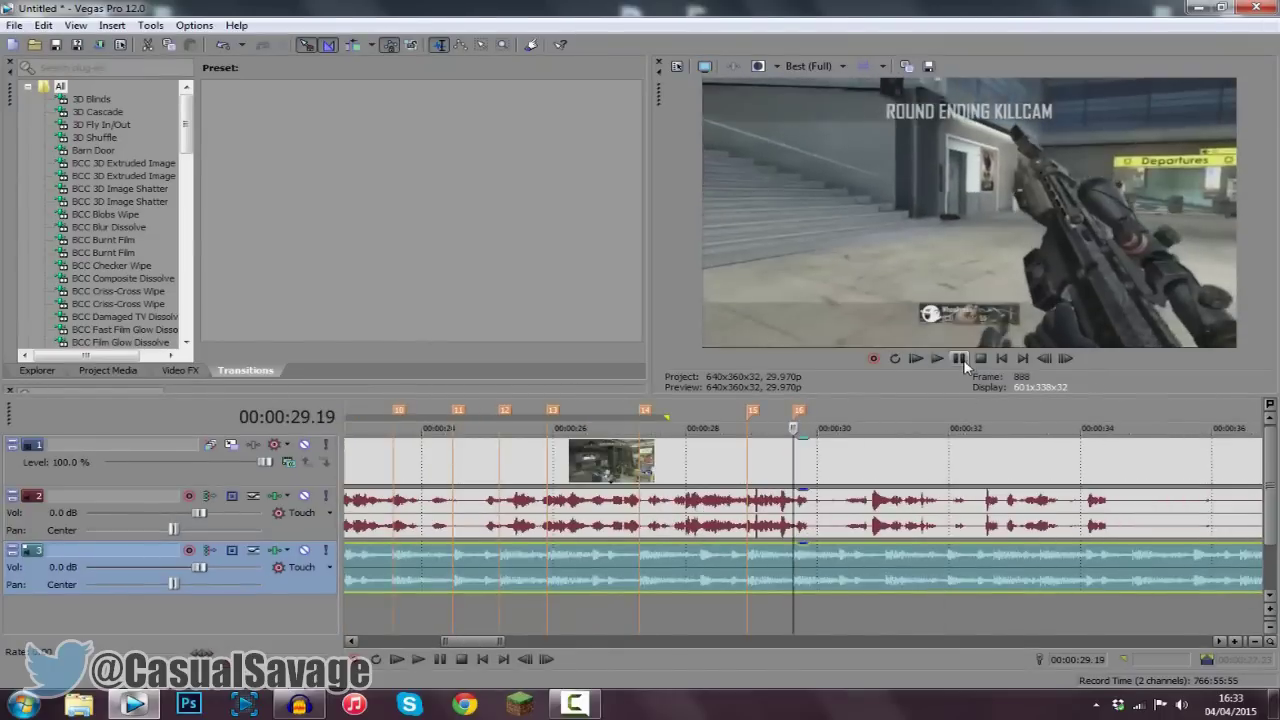
# Place markers 17, 18 and 19 on the next three music beats after 00:00:29.19
pyautogui.press('m')
pyautogui.scroll(6, 840, 559)
pyautogui.press('m')
pyautogui.press('m')
pyautogui.scroll(-8, 845, 529)
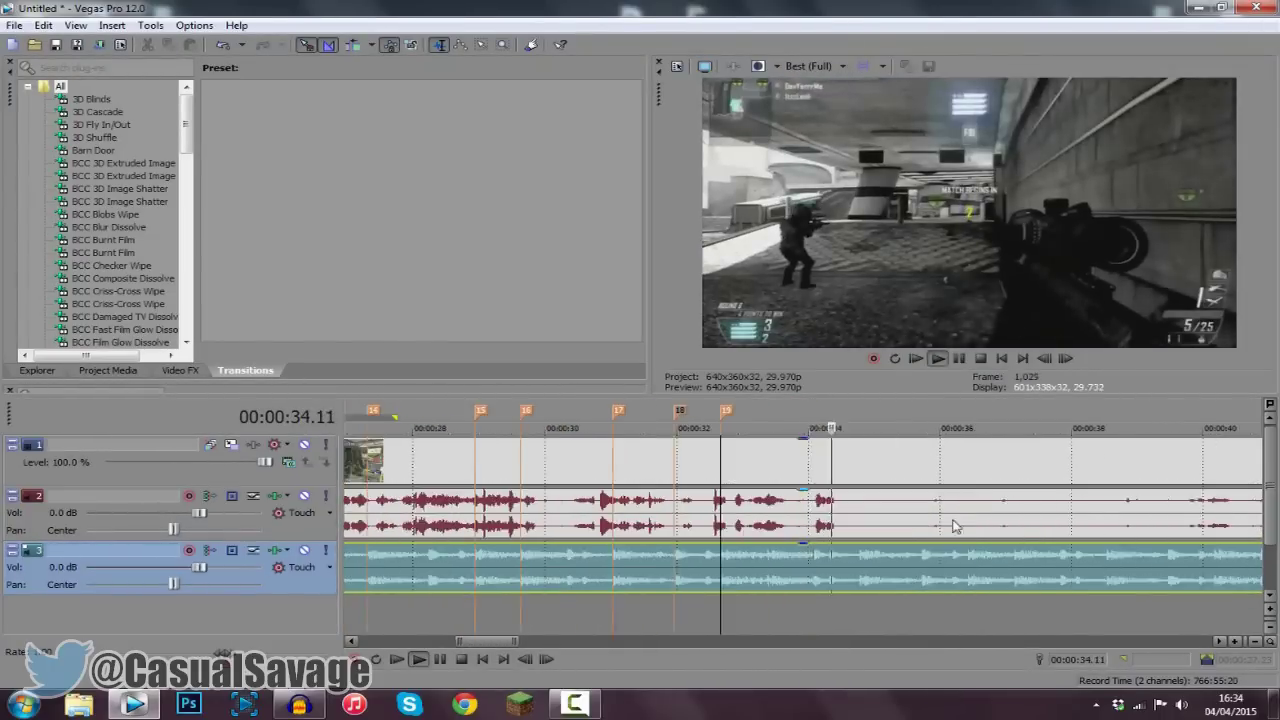
# Split the music track at 00:00:36.27 and delete everything after the cut
pyautogui.click(960, 359)
pyautogui.press('s')
pyautogui.scroll(-5, 935, 597)
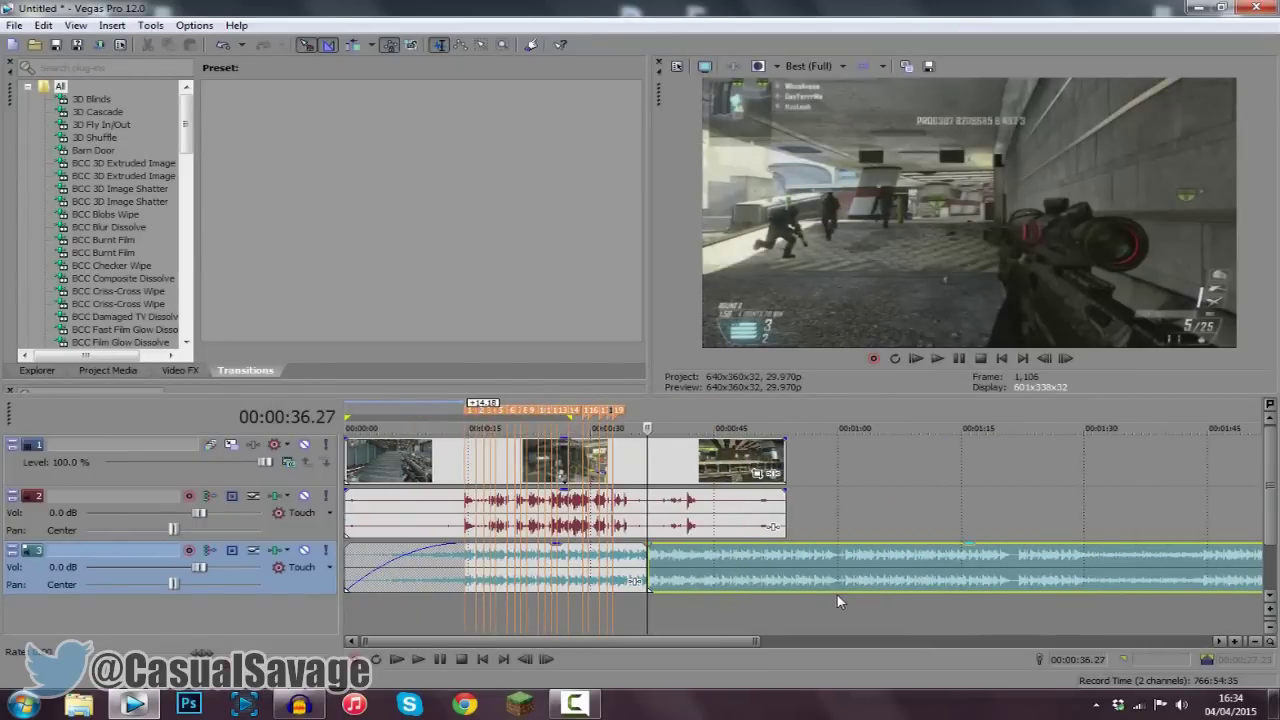
pyautogui.press('Delete')
# Split the gameplay video and its audio at 00:00:36.27 and delete the remainder, matching the music's end
pyautogui.click(782, 511)
pyautogui.press('s')
pyautogui.press('Delete')
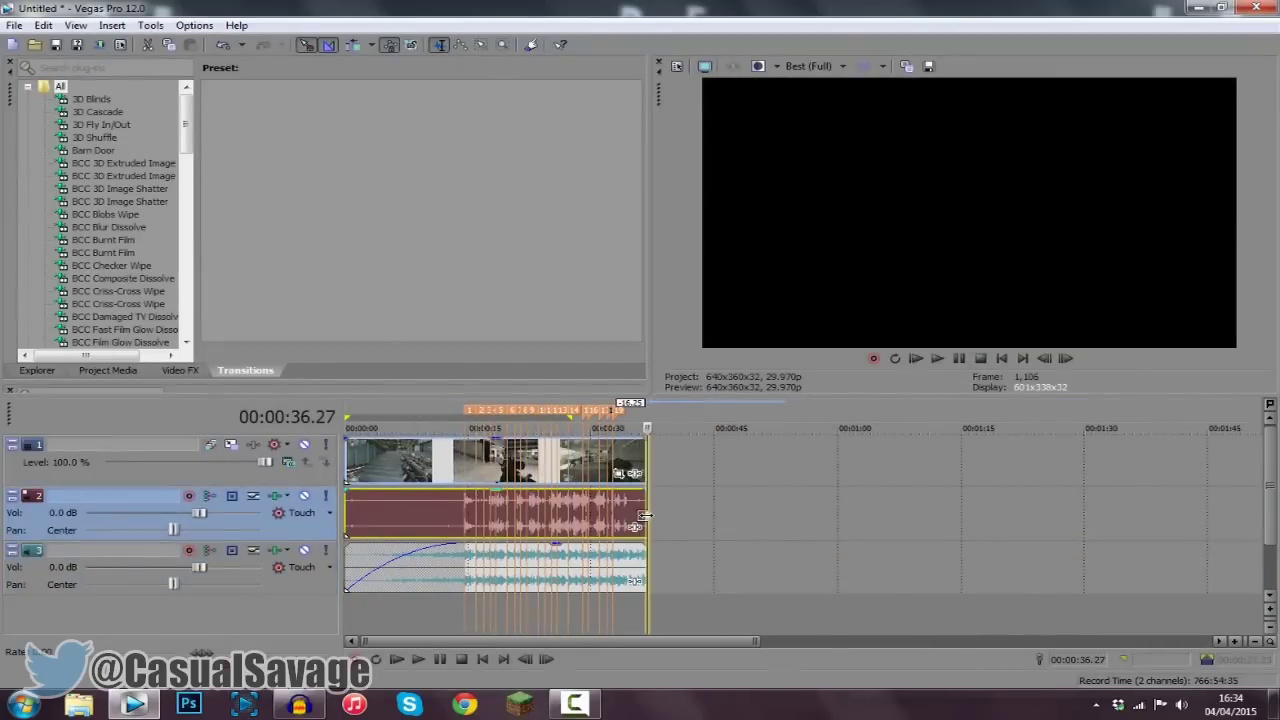
# Trim about 7 seconds off the start of the music and the gameplay clip, ending the music's fade-in at marker 1
pyautogui.moveTo(349, 580); pyautogui.dragTo(405, 580)
pyautogui.moveTo(523, 568); pyautogui.dragTo(465, 568)
pyautogui.moveTo(348, 515); pyautogui.dragTo(405, 515)
pyautogui.click(465, 520)
pyautogui.scroll(5, 569, 553)
pyautogui.scroll(-5, 569, 553)
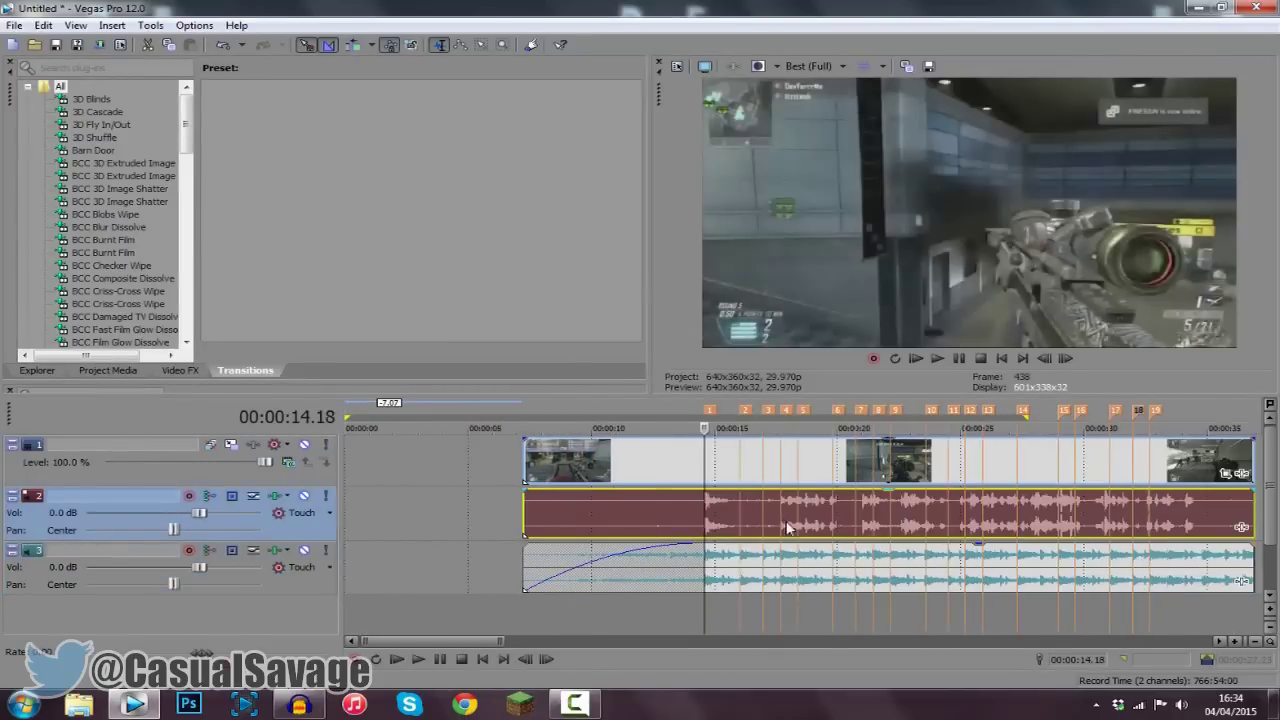
pyautogui.scroll(3, 615, 588)
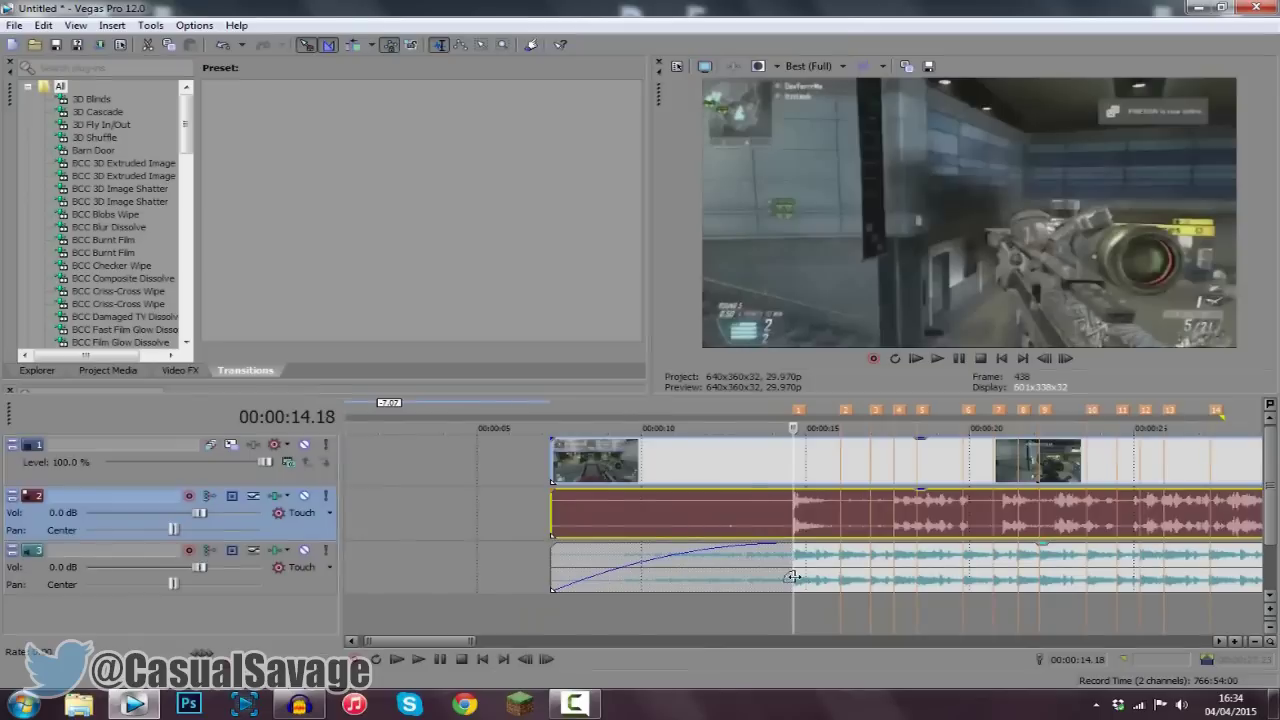
# Try inserting an extra timeline marker at 00:00:15.12, between markers 1 and 2
pyautogui.click(849, 412)
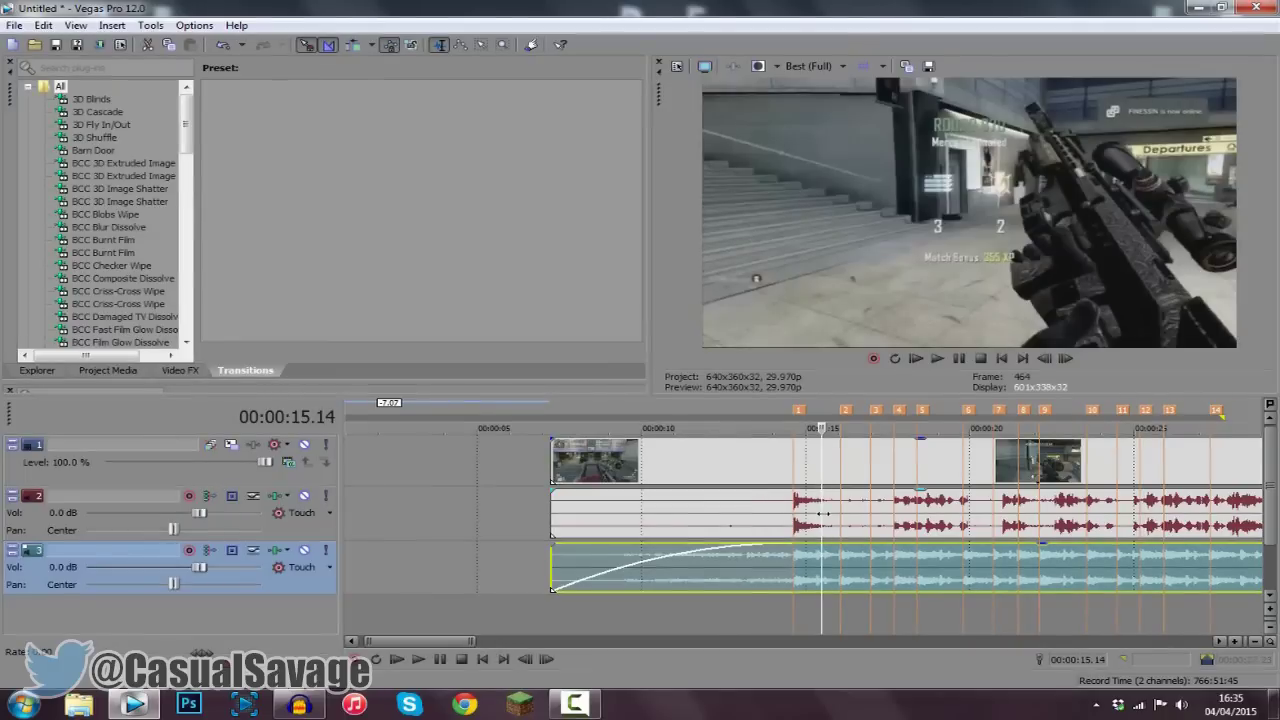
pyautogui.moveTo(822, 513); pyautogui.dragTo(818, 515)
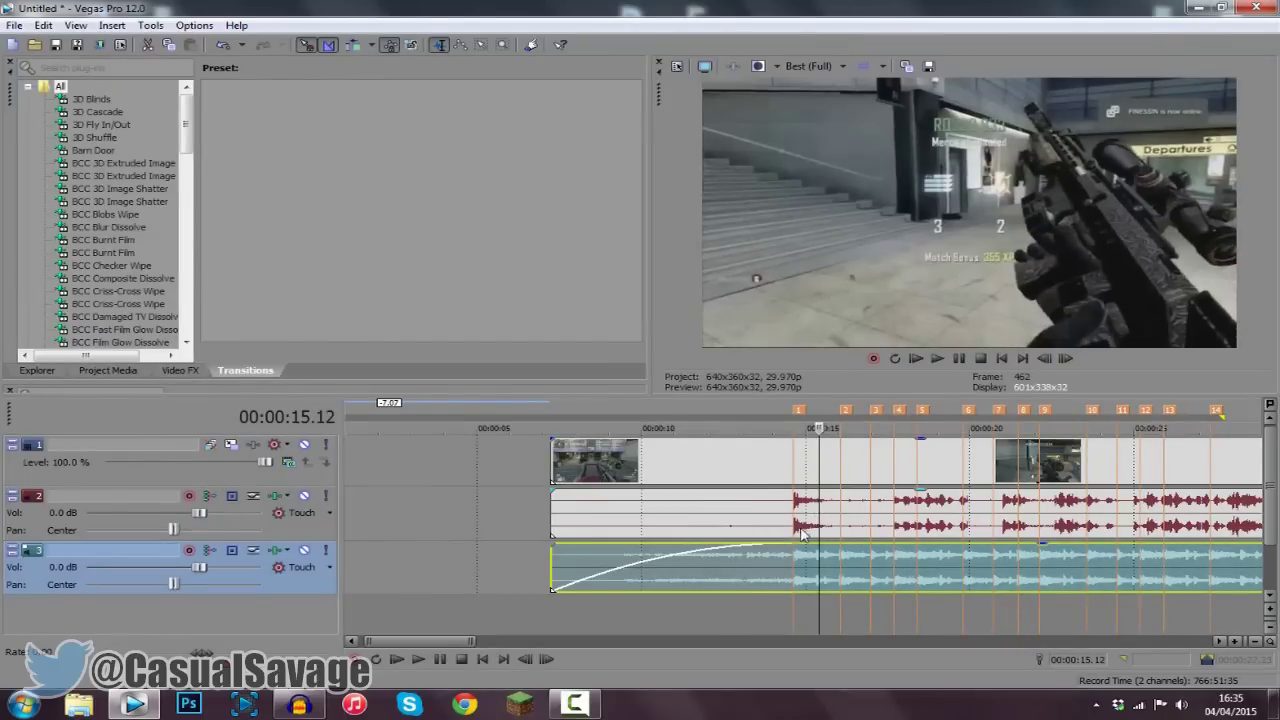
pyautogui.click(112, 25)
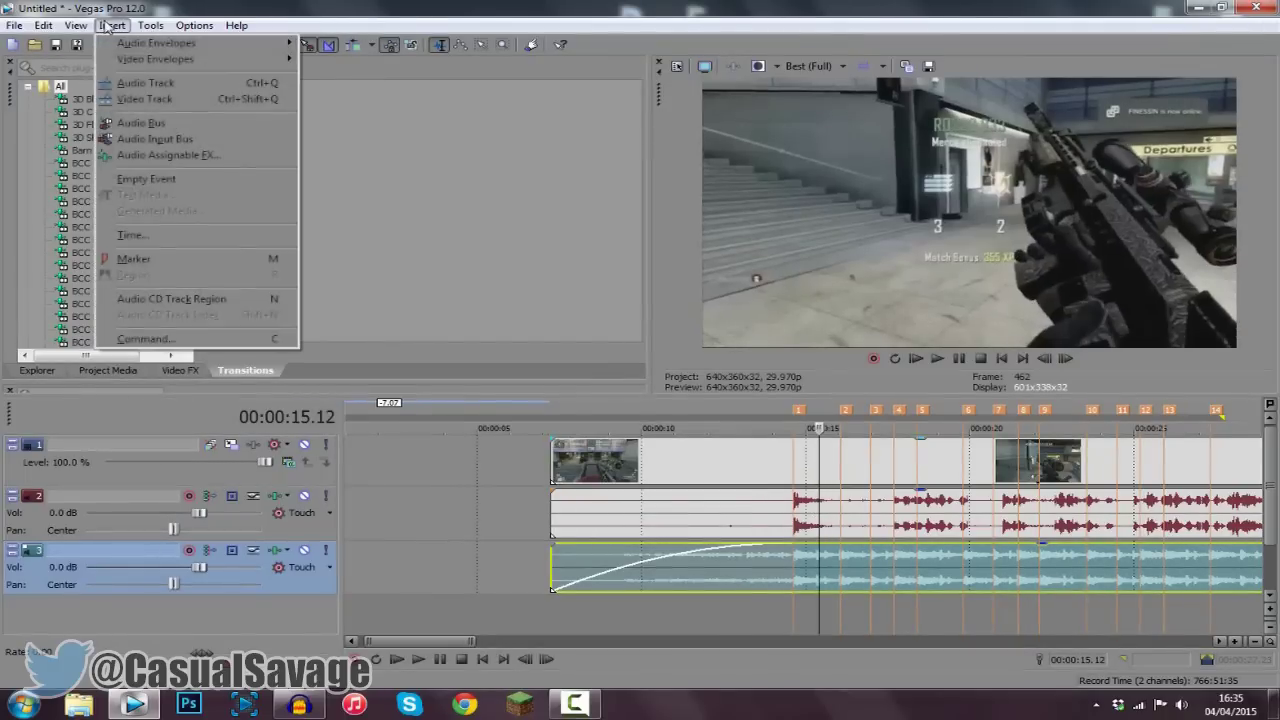
pyautogui.click(208, 264)
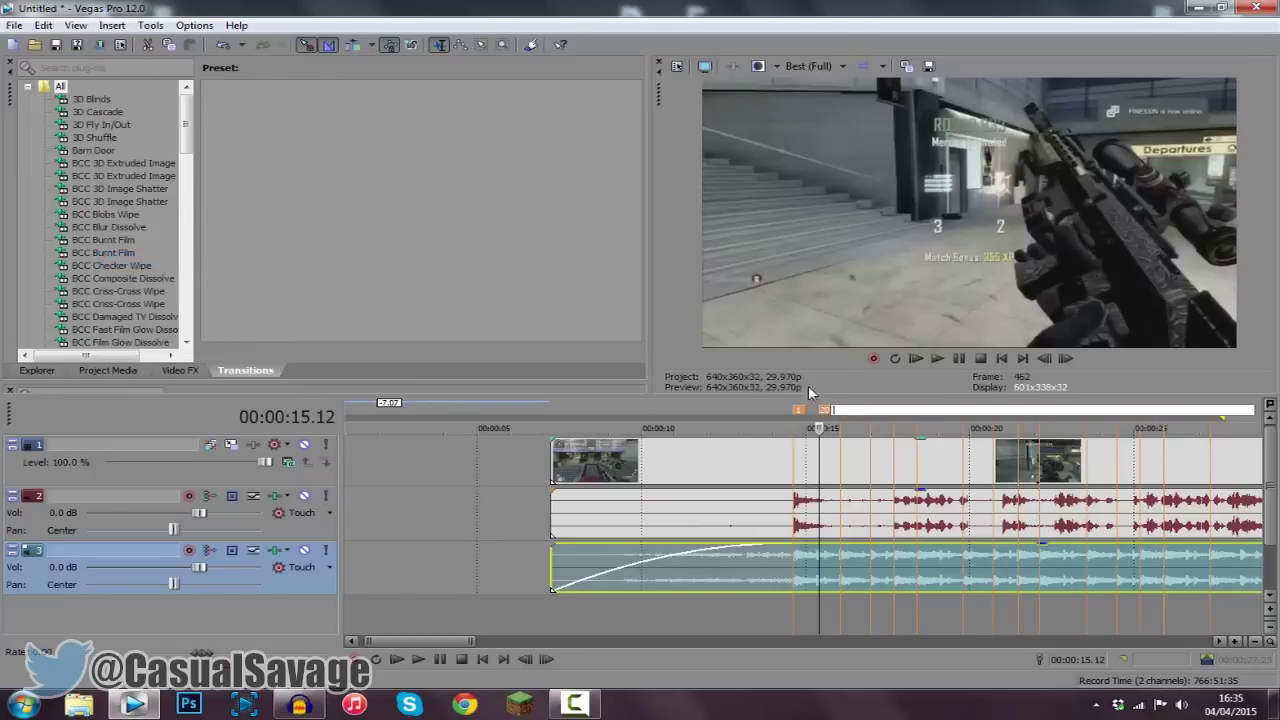
pyautogui.scroll(-1, 837, 459)
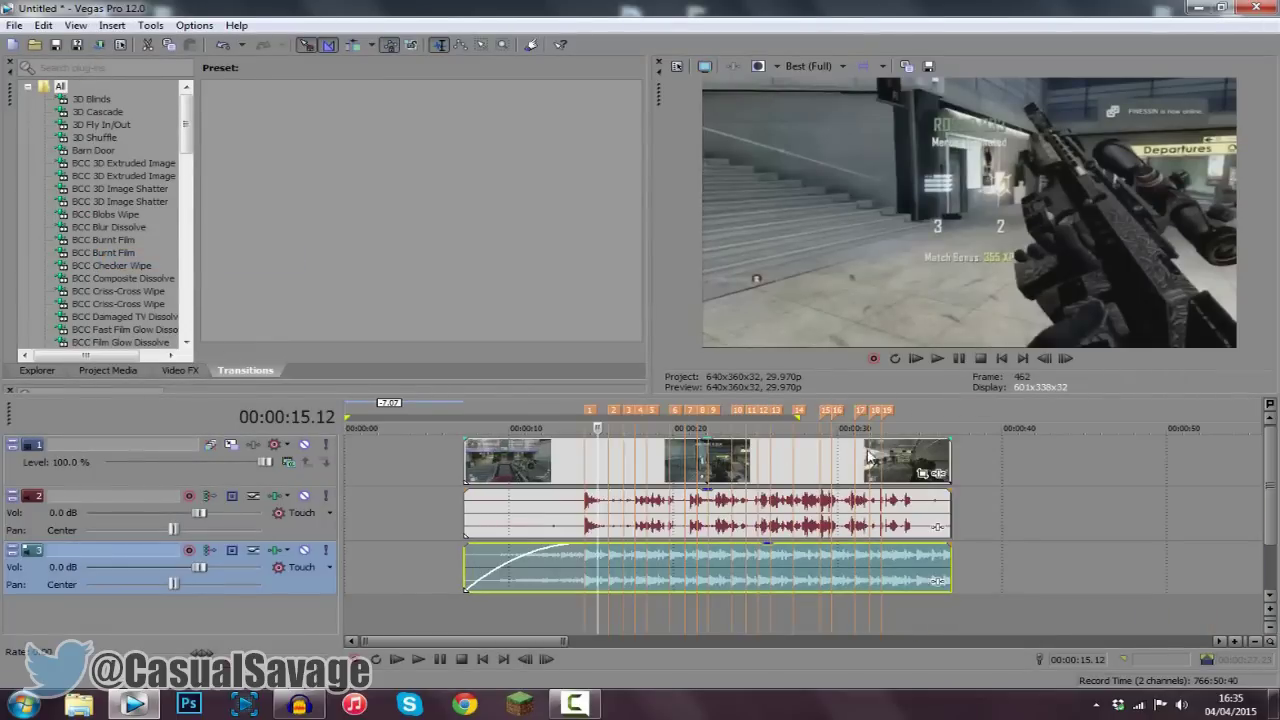
# Select the gameplay clip and split it at marker 1, at 00:00:14.18
pyautogui.click(879, 454)
pyautogui.scroll(2, 879, 454)
pyautogui.scroll(-3, 778, 452)
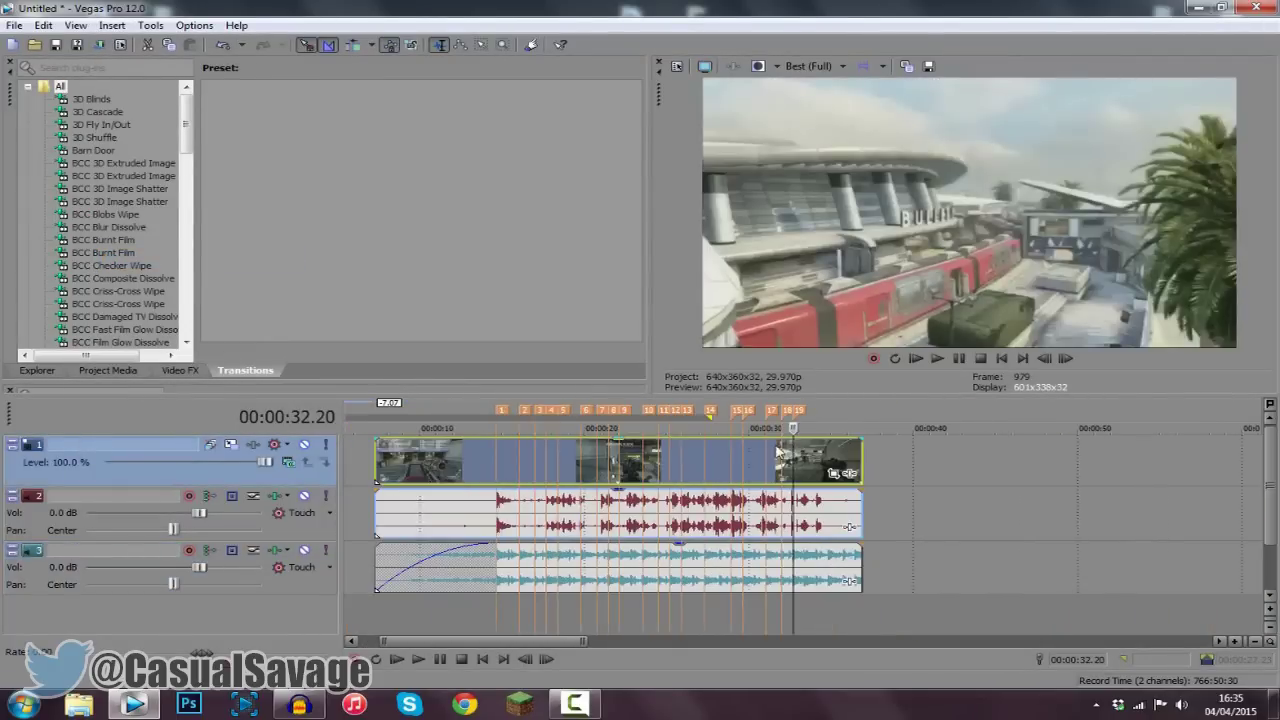
pyautogui.click(498, 453)
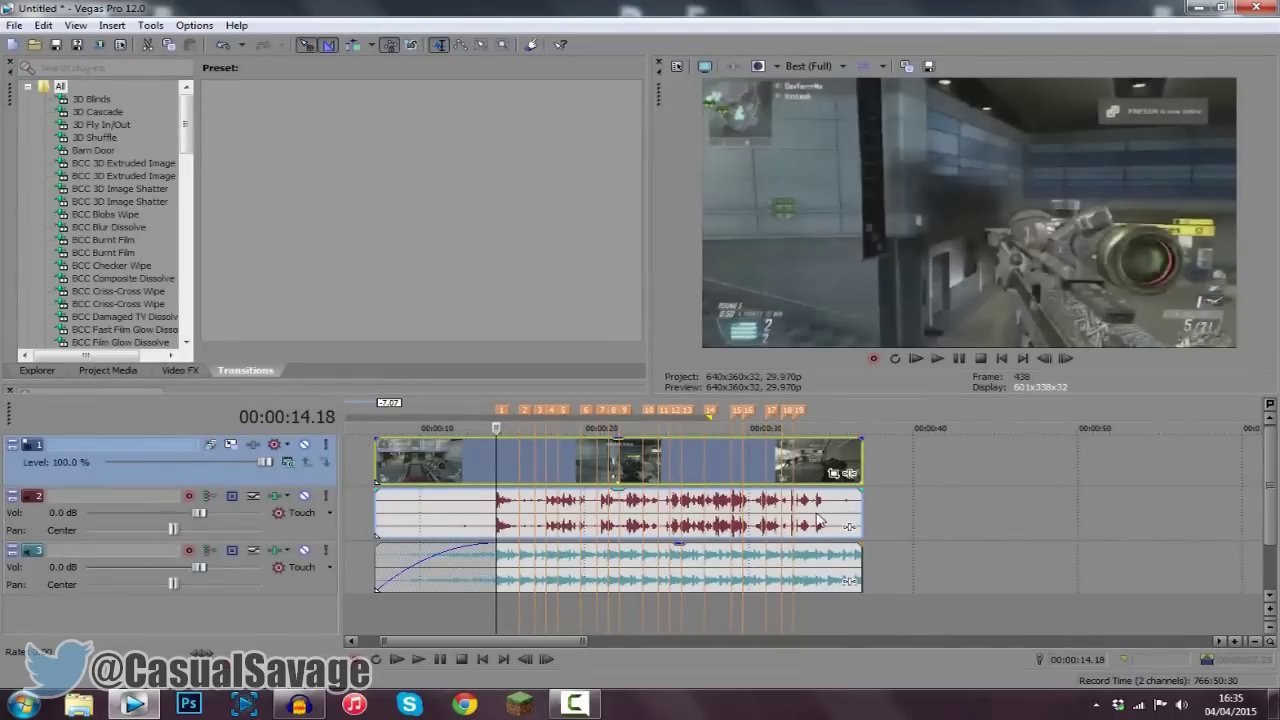
pyautogui.scroll(3, 817, 514)
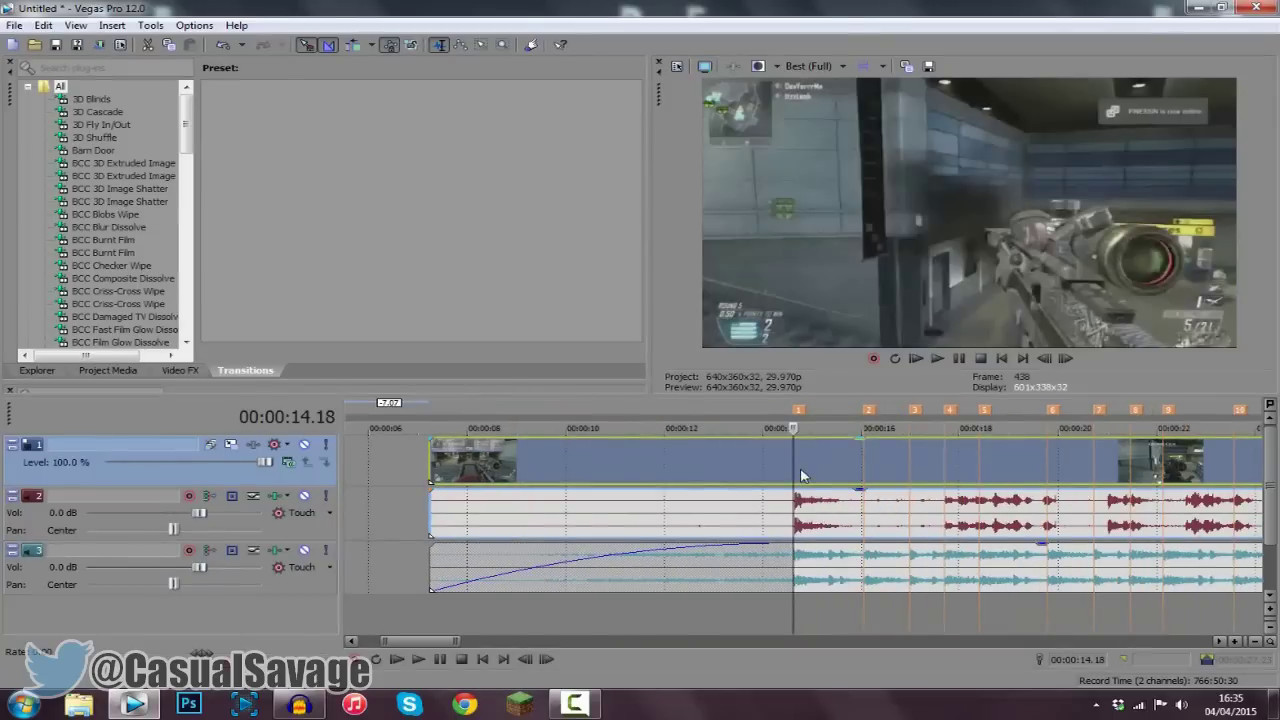
pyautogui.press('s')
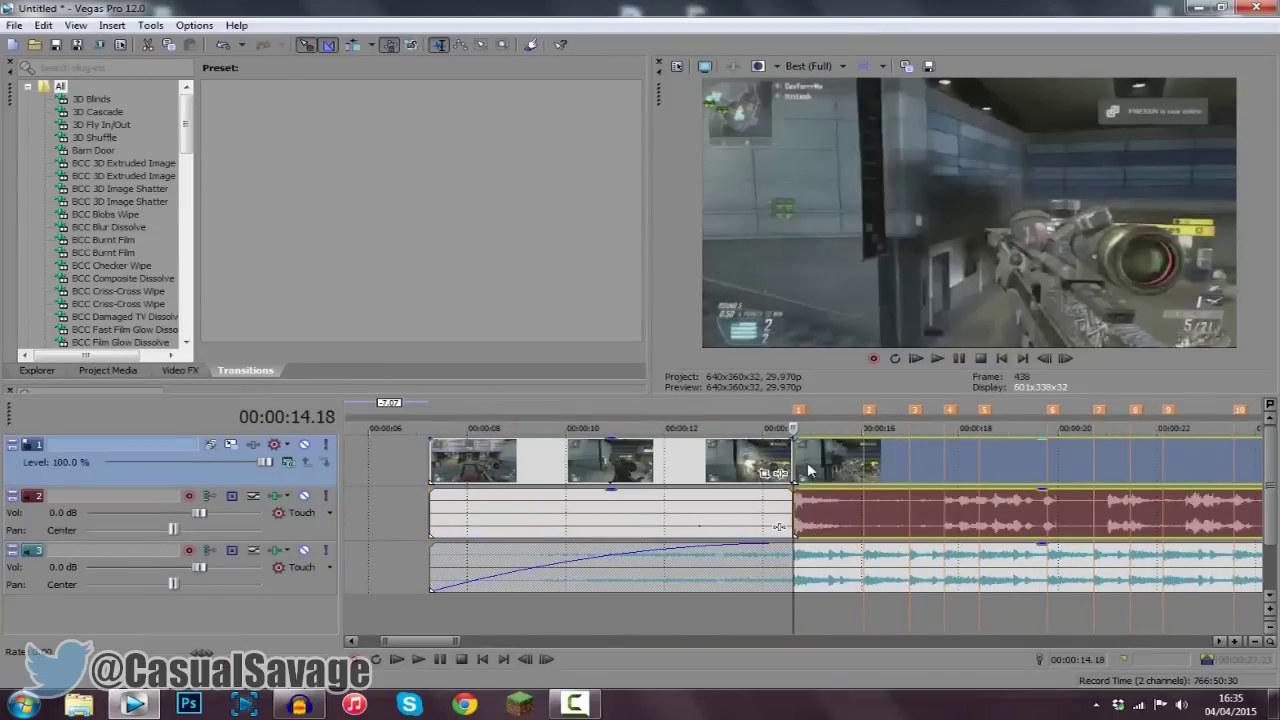
# Split the gameplay clip at marker 2, at 00:00:16.01
pyautogui.click(828, 470)
pyautogui.click(864, 472)
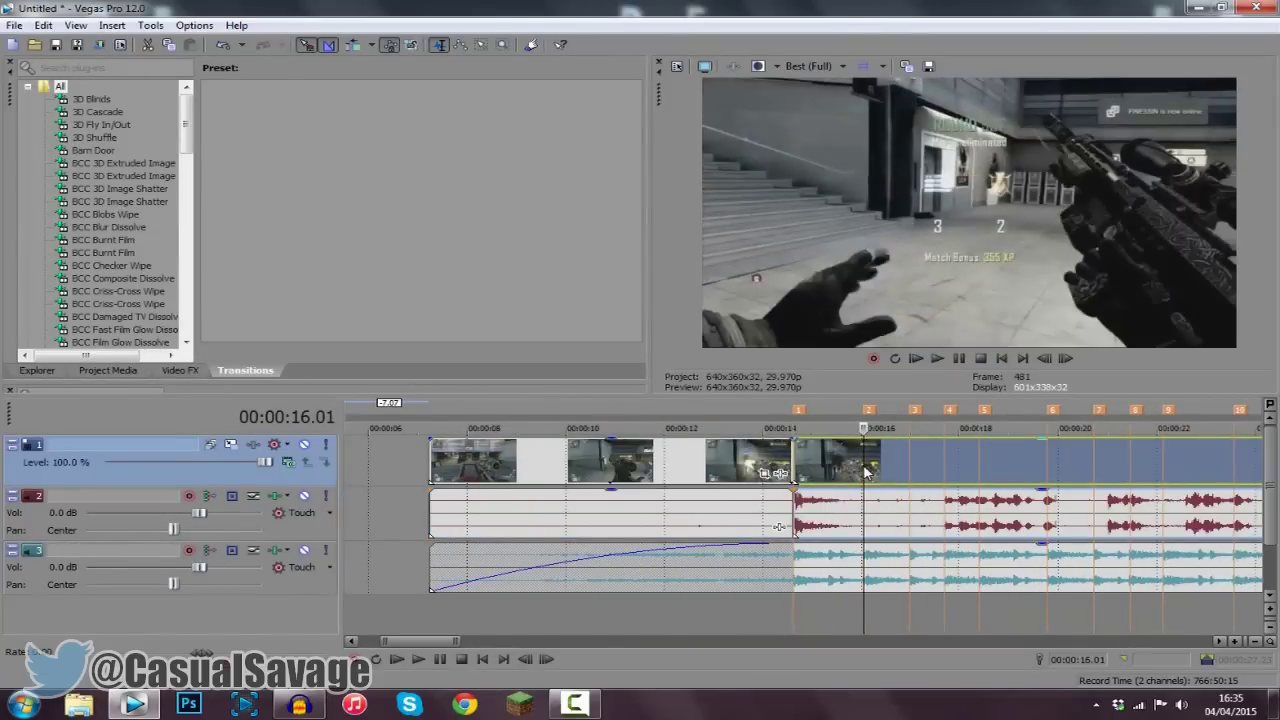
pyautogui.rightClick(864, 470)
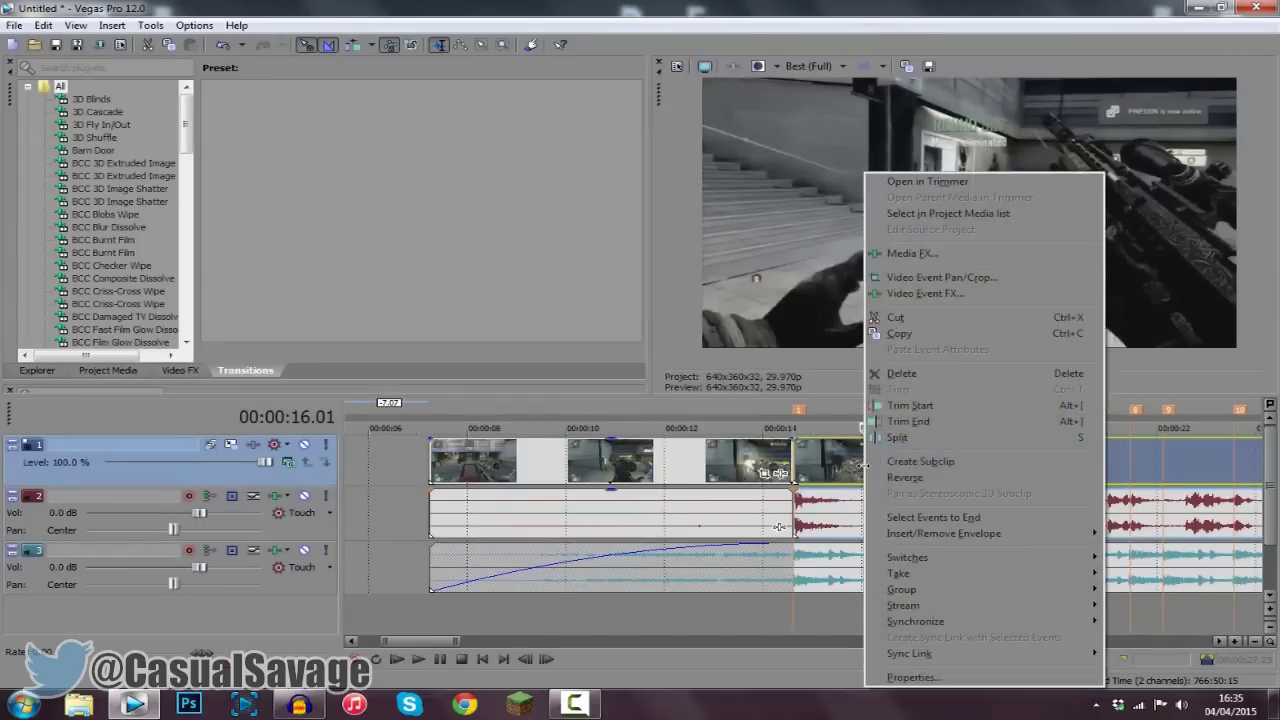
pyautogui.click(893, 436)
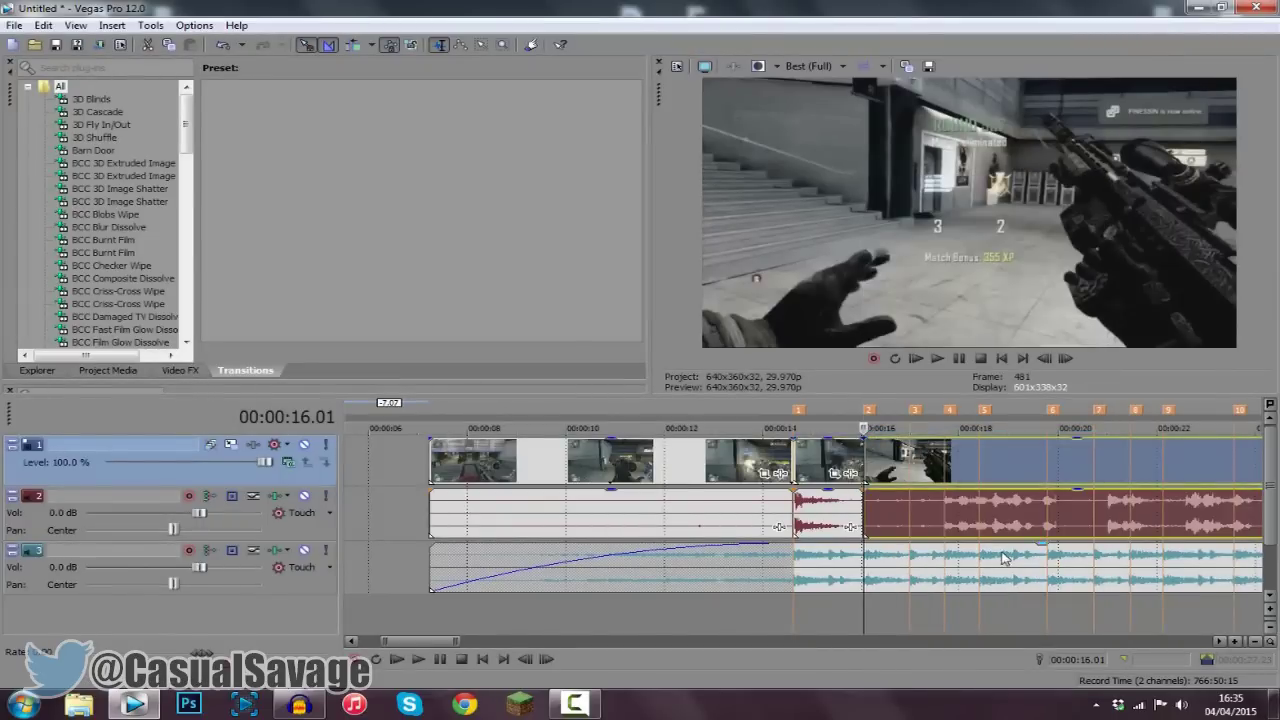
# Split the gameplay clip at markers 3, 4, 5 and 6, ending with the cut at 00:00:19.24
pyautogui.click(909, 472)
pyautogui.press('s')
pyautogui.click(943, 472)
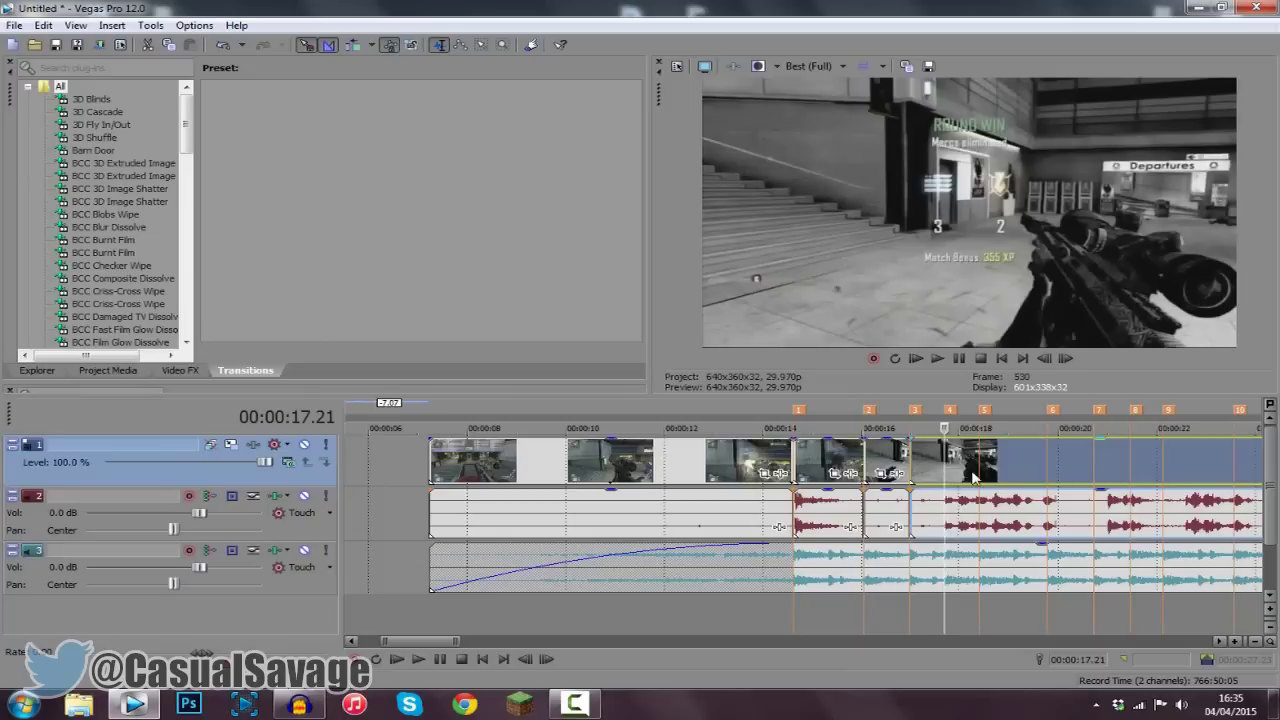
pyautogui.press('s')
pyautogui.click(978, 472)
pyautogui.press('s')
pyautogui.click(1047, 474)
pyautogui.press('s')
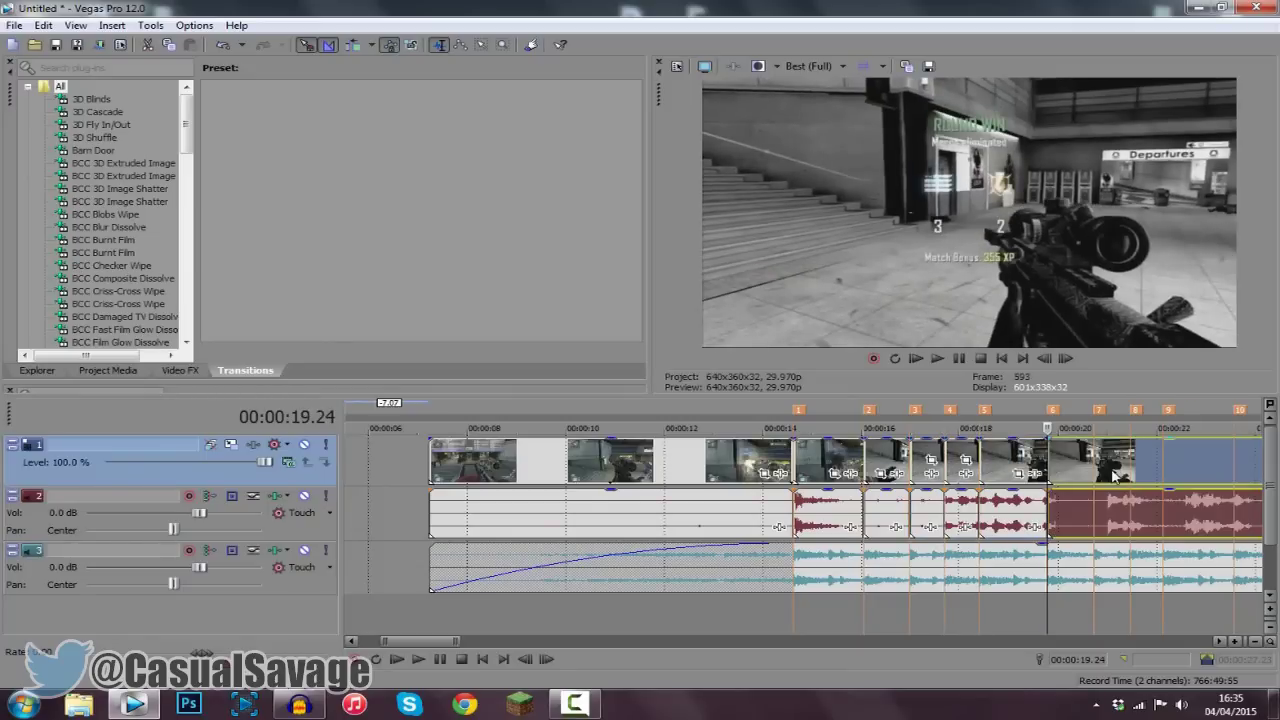
# Split the gameplay clip at markers 7, 8, 9 and 10, ending with the cut at 00:00:23.17
pyautogui.click(1094, 476)
pyautogui.press('s')
pyautogui.click(1131, 475)
pyautogui.press('s')
pyautogui.click(1162, 475)
pyautogui.press('s')
pyautogui.click(1234, 475)
pyautogui.press('s')
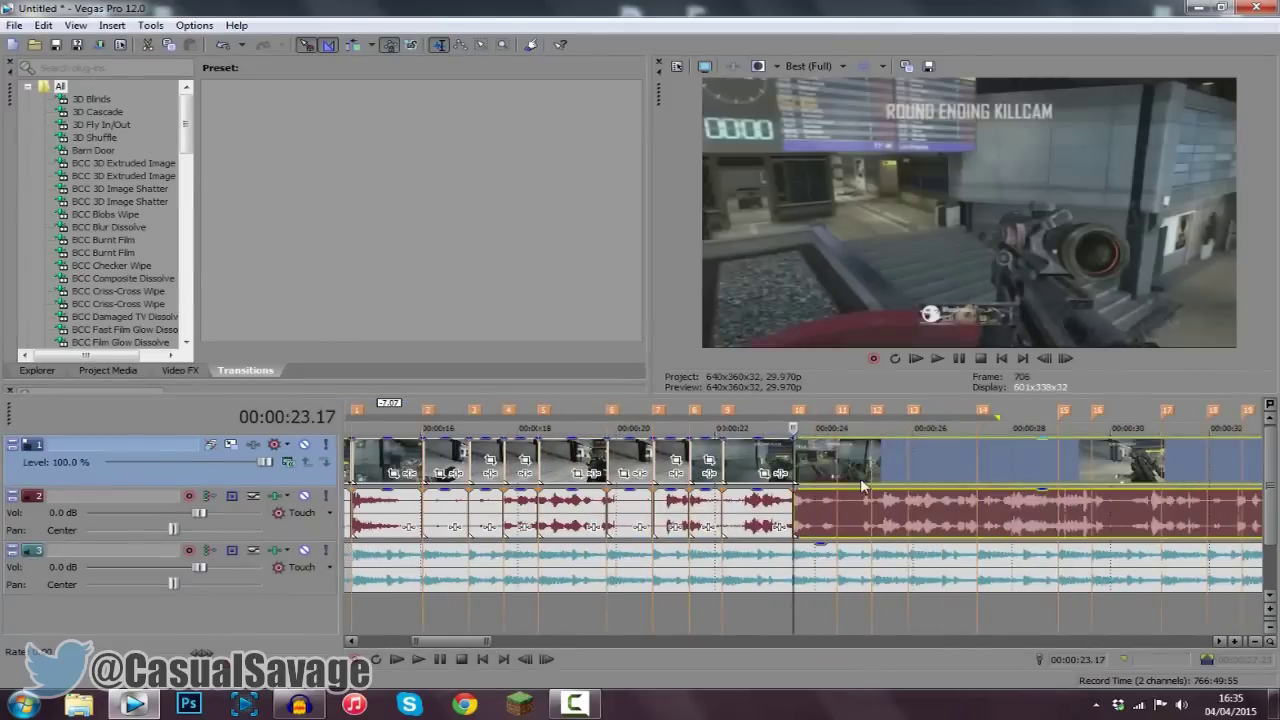
# Split the gameplay clip at each remaining marker from 11 to 19, ending with the cut at 00:00:32.20
pyautogui.click(1094, 476)
pyautogui.press('s')
pyautogui.click(1162, 475)
pyautogui.press('s')
pyautogui.scroll(-1, 1162, 475)
pyautogui.click(848, 475)
pyautogui.press('s')
pyautogui.scroll(-2, 525, 472)
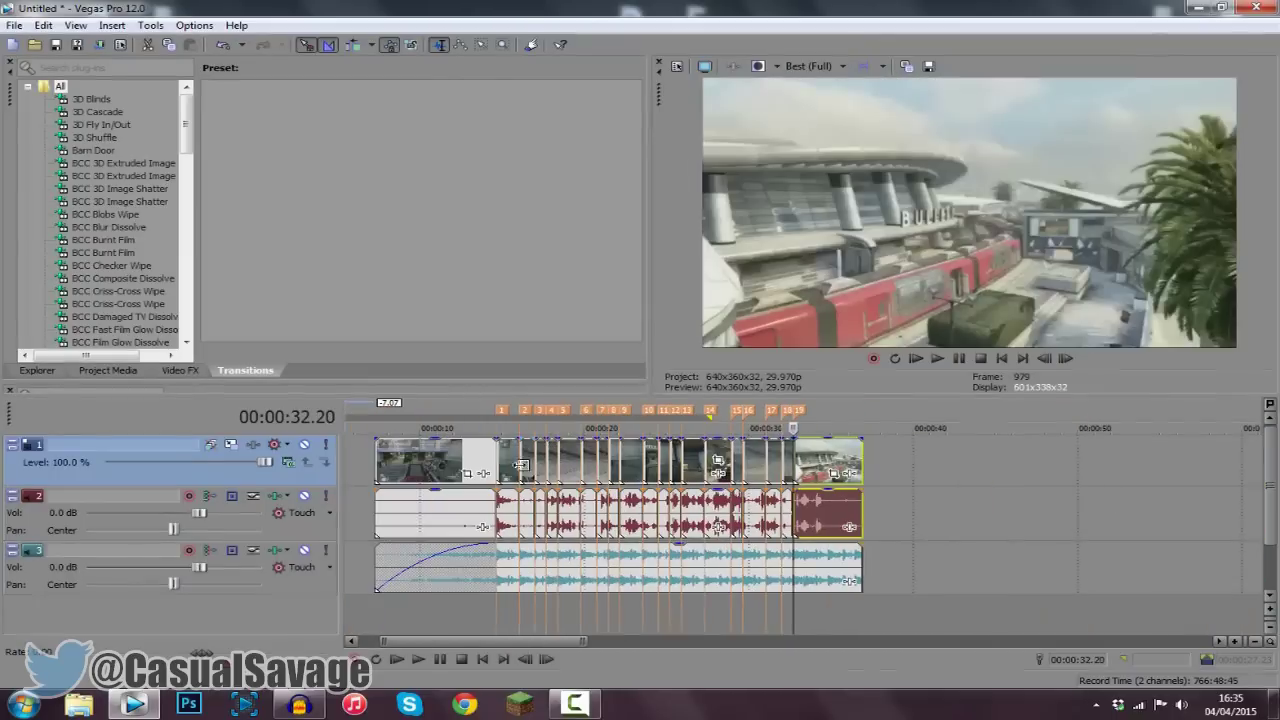
# Open Event Pan/Crop for the clip segment starting at marker 1 and shrink its frame to 480 x 270 at 00:00:00.02
pyautogui.click(505, 474)
pyautogui.scroll(5, 505, 474)
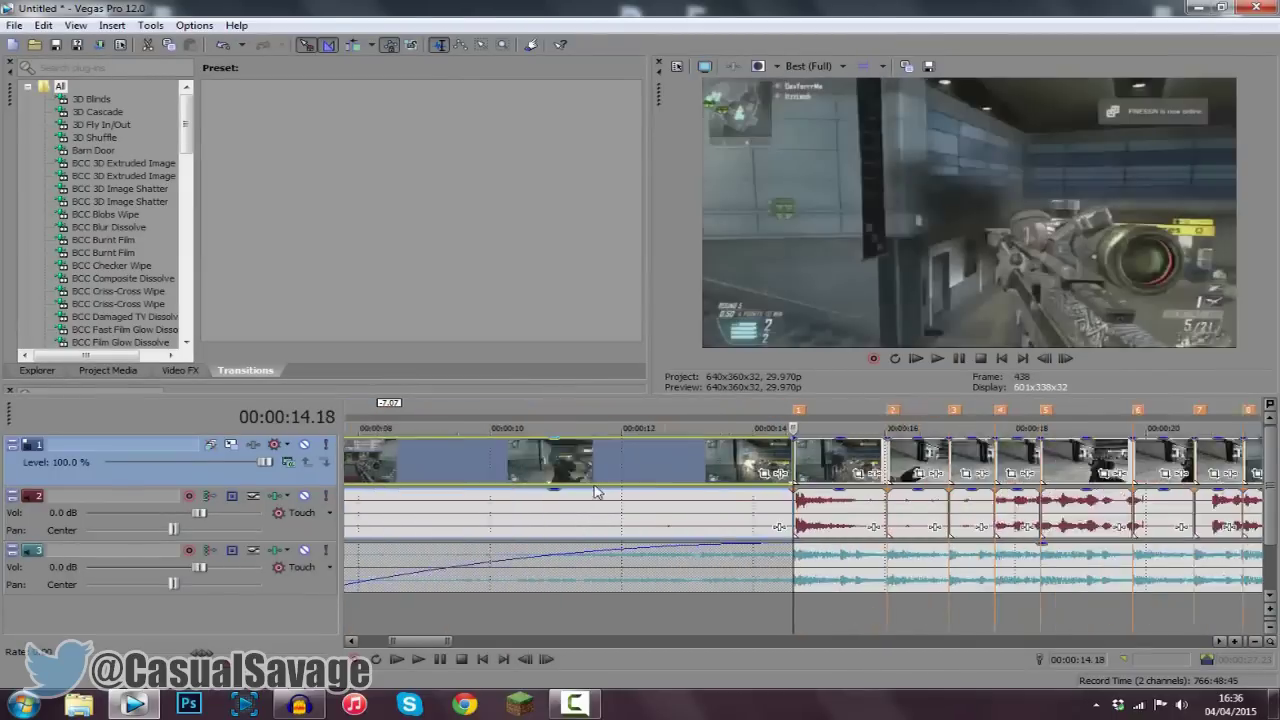
pyautogui.click(815, 470)
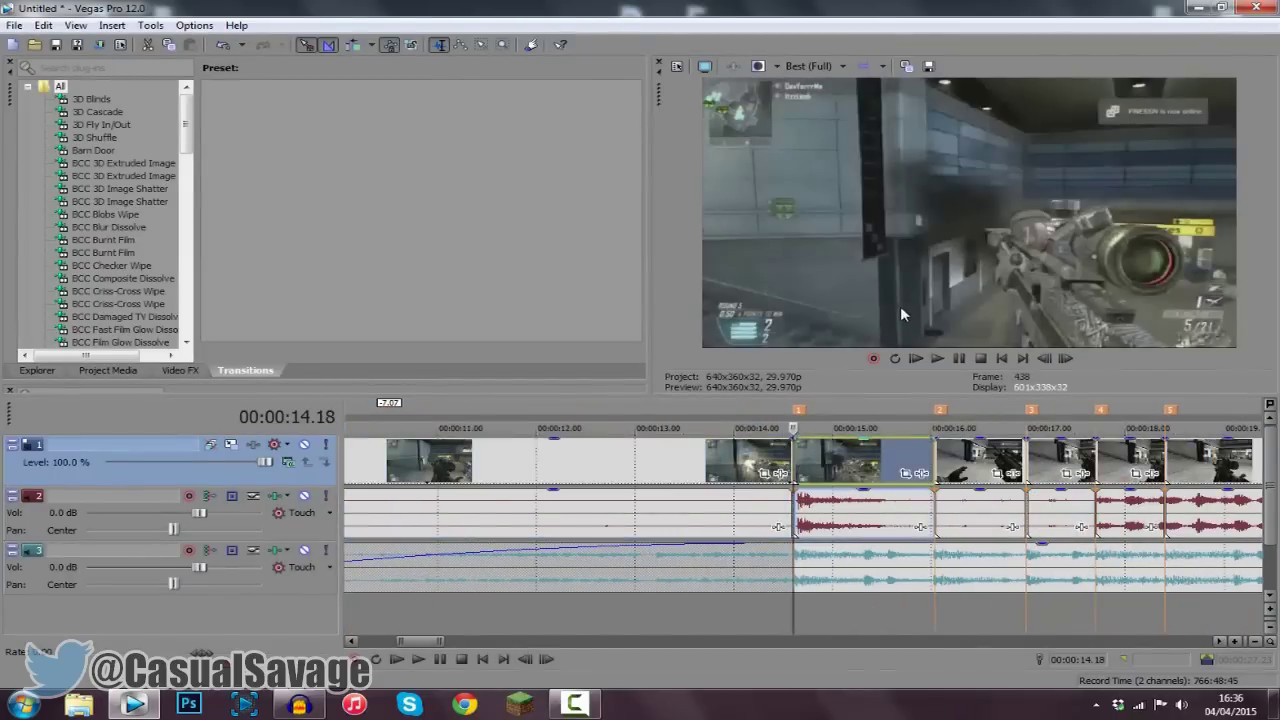
pyautogui.scroll(-2, 840, 455)
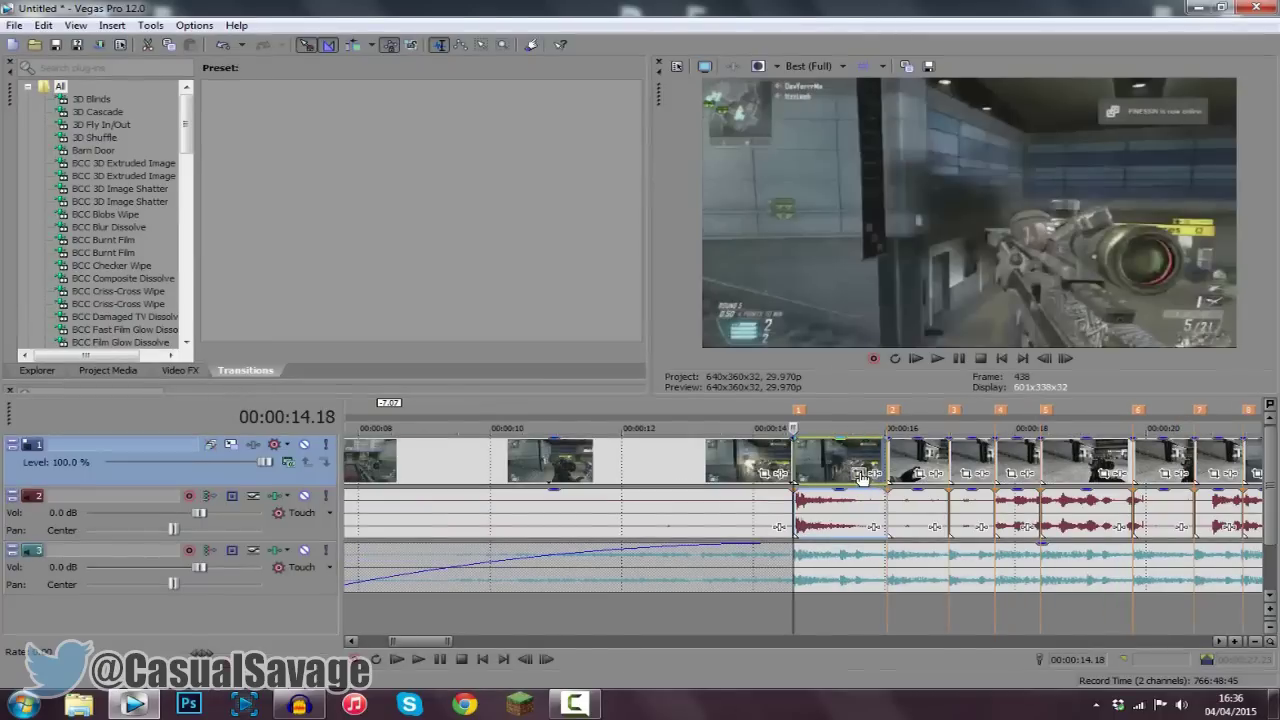
pyautogui.click(859, 474)
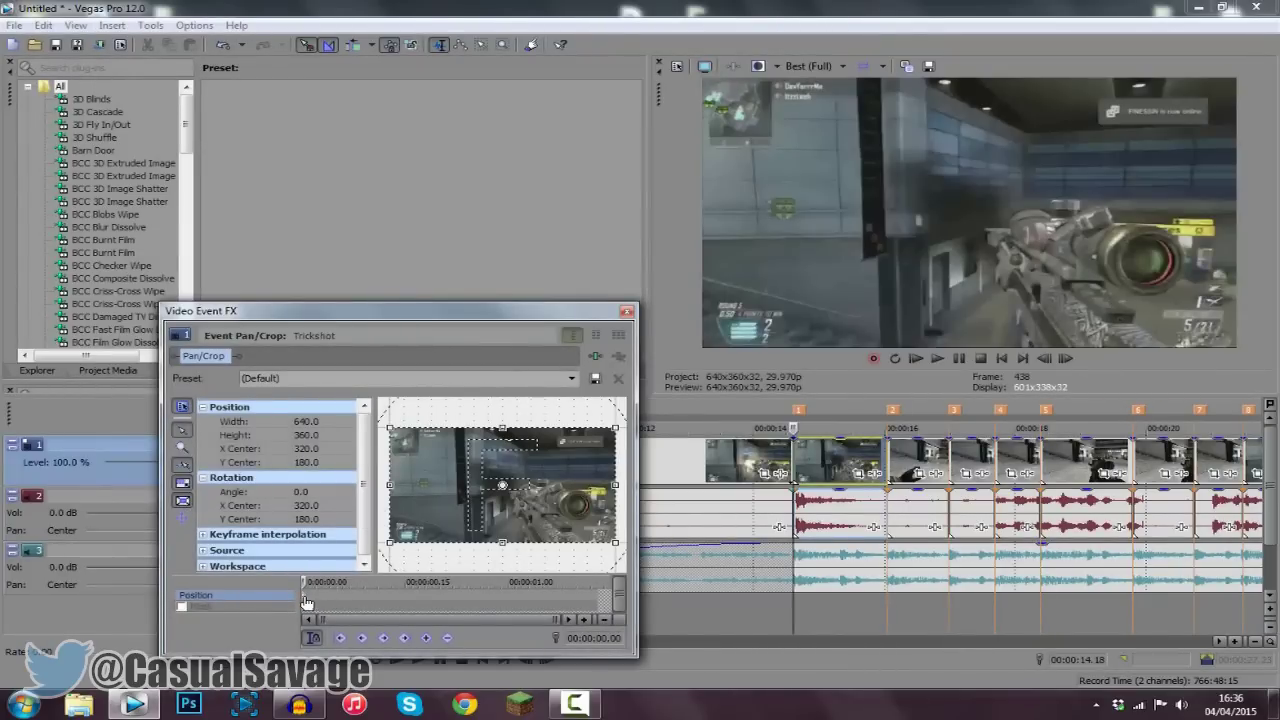
pyautogui.moveTo(307, 602); pyautogui.dragTo(313, 601)
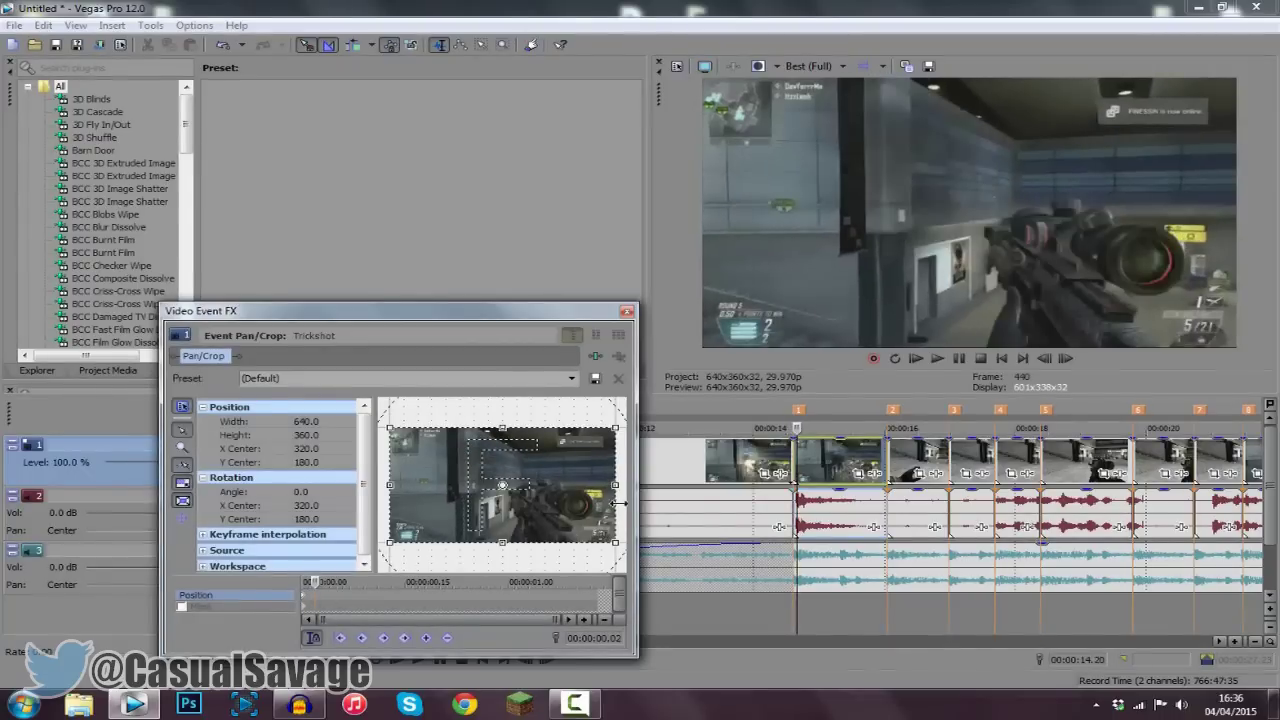
pyautogui.moveTo(612, 486); pyautogui.dragTo(586, 486)
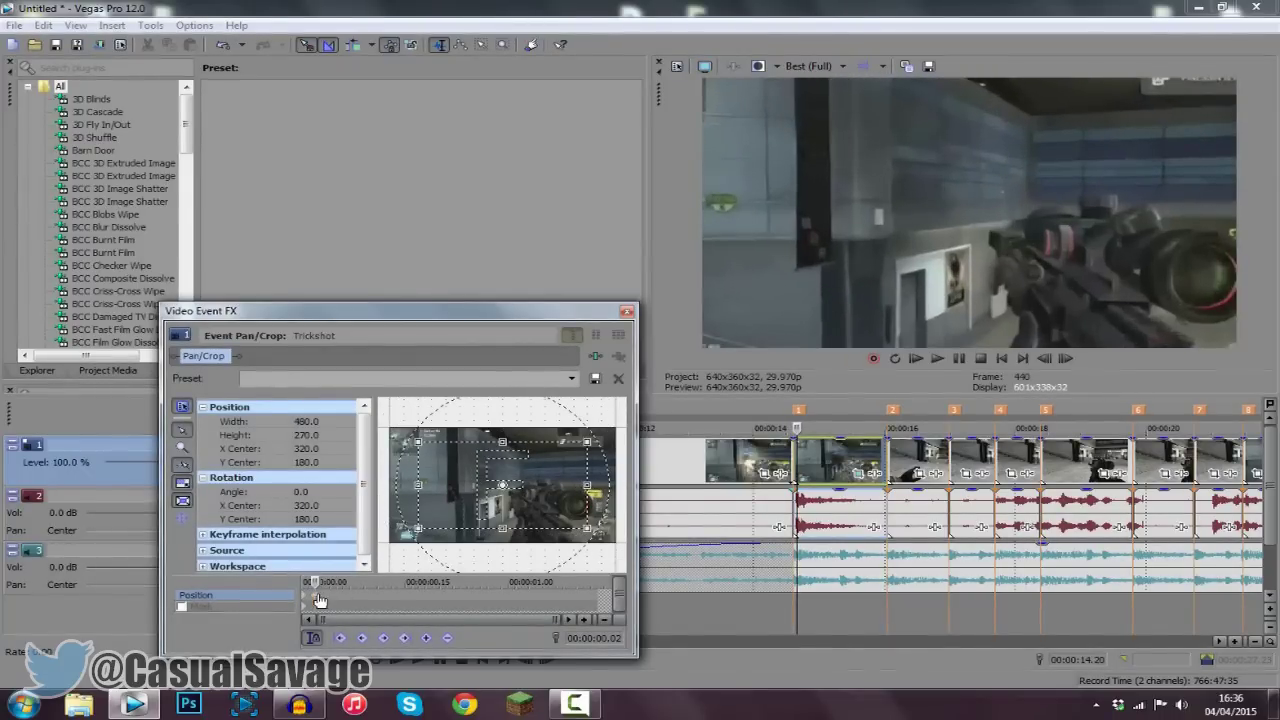
# Restore the Pan/Crop frame to its full 640 x 360 size at 00:00:00.04
pyautogui.moveTo(320, 600); pyautogui.dragTo(329, 600)
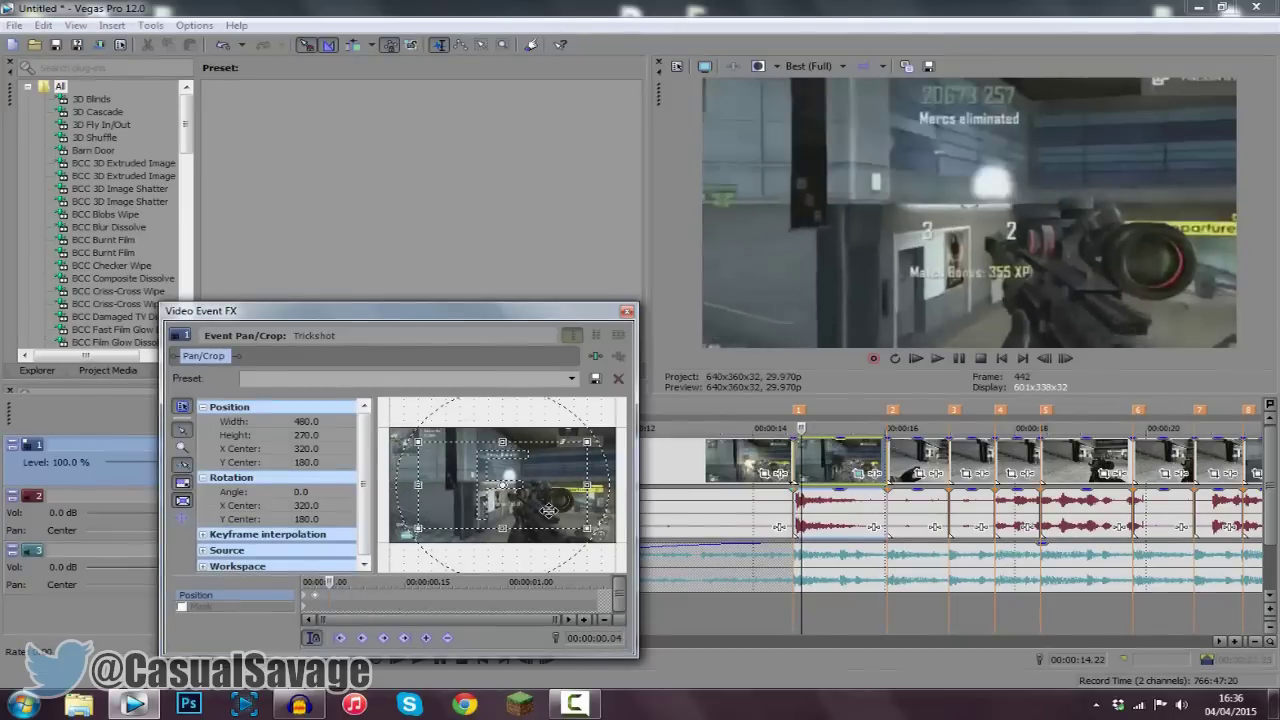
pyautogui.rightClick(548, 511)
pyautogui.click(580, 523)
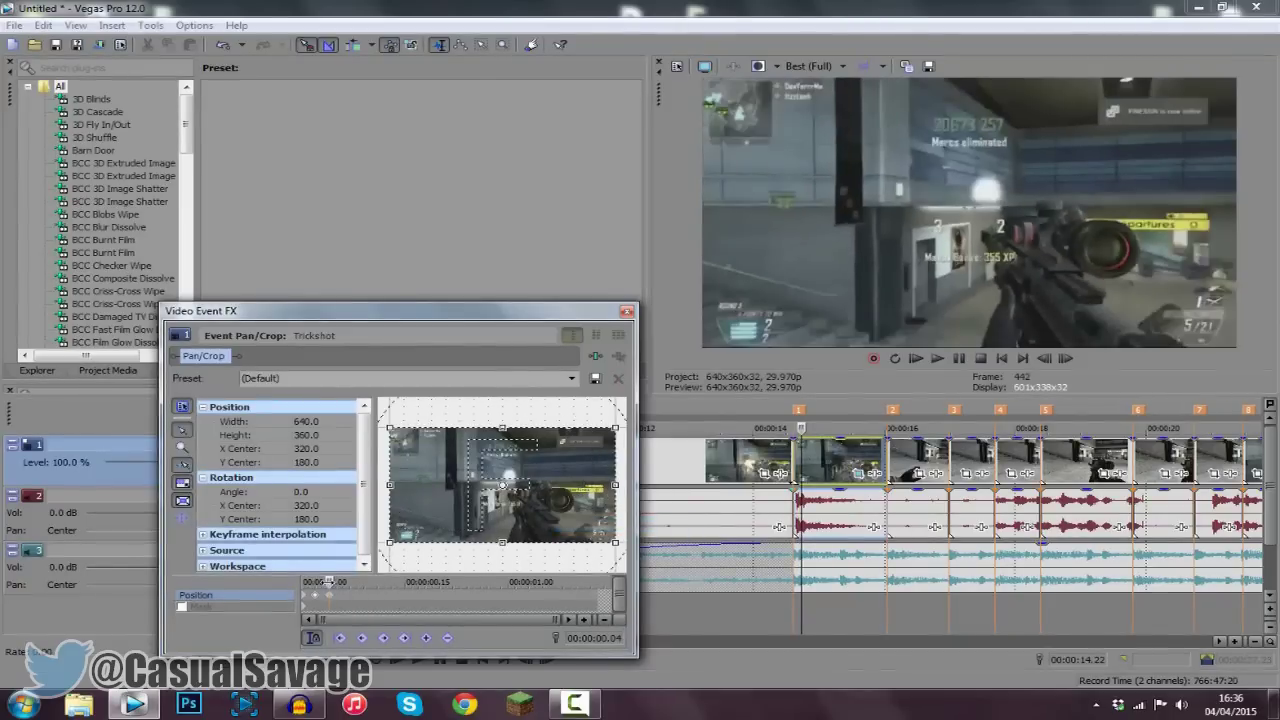
# Scrub through the segment's Pan/Crop keyframes to review the zoom, and close the Video Event FX window
pyautogui.moveTo(331, 581); pyautogui.dragTo(310, 581)
pyautogui.click(306, 596)
pyautogui.scroll(3, 343, 609)
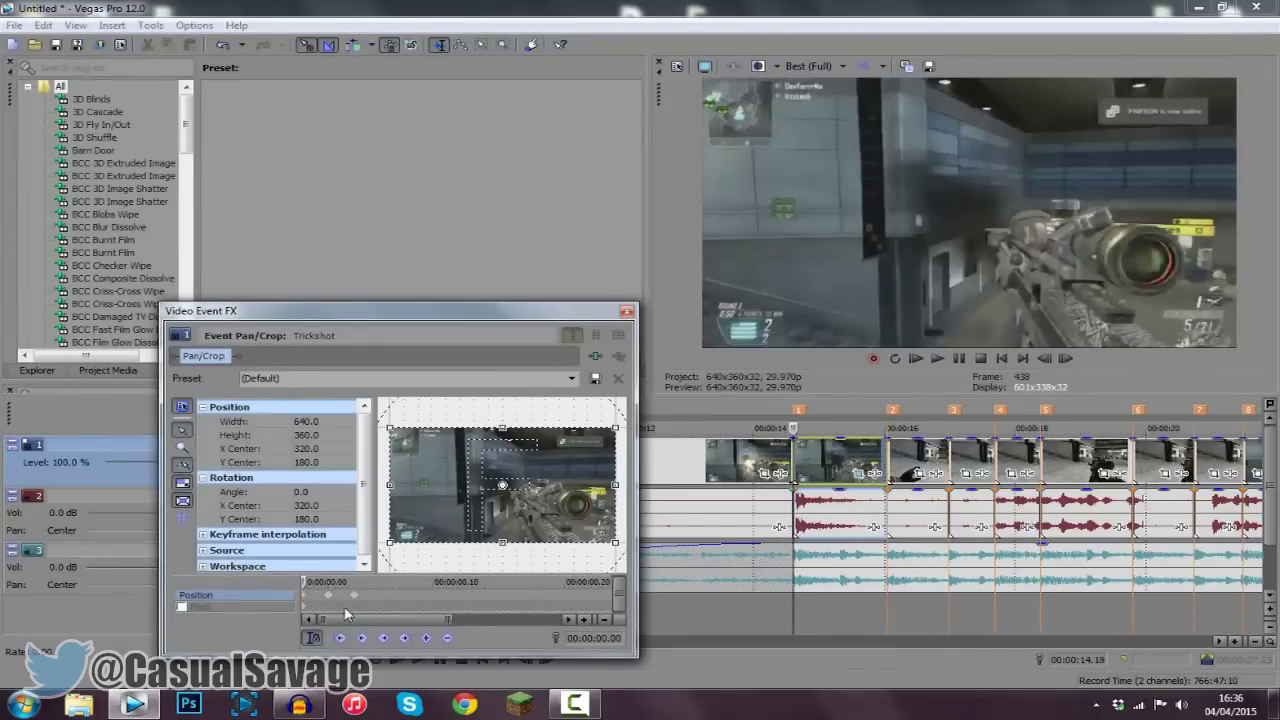
pyautogui.moveTo(300, 579); pyautogui.dragTo(539, 598)
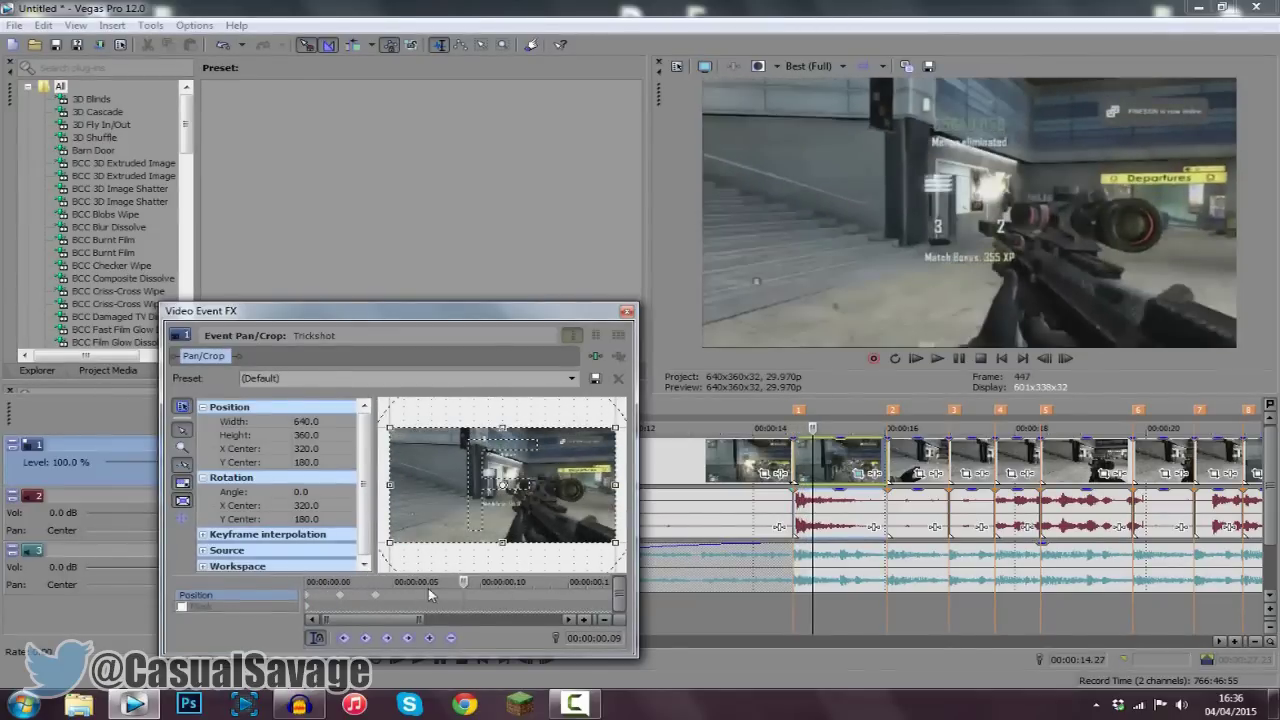
pyautogui.click(626, 312)
pyautogui.scroll(3, 790, 462)
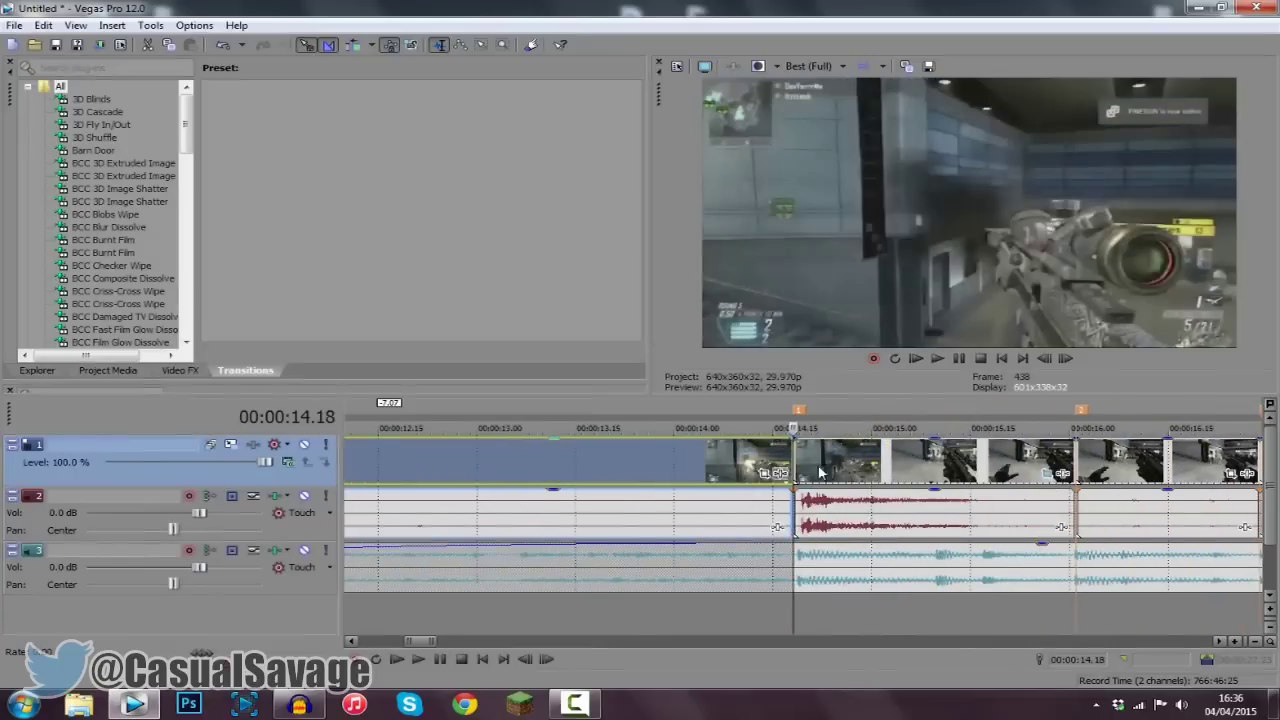
# Copy the clip segment at marker 1 and paste its event attributes onto the segments at markers 2 and 3
pyautogui.click(831, 465)
pyautogui.scroll(-1, 829, 465)
pyautogui.rightClick(809, 462)
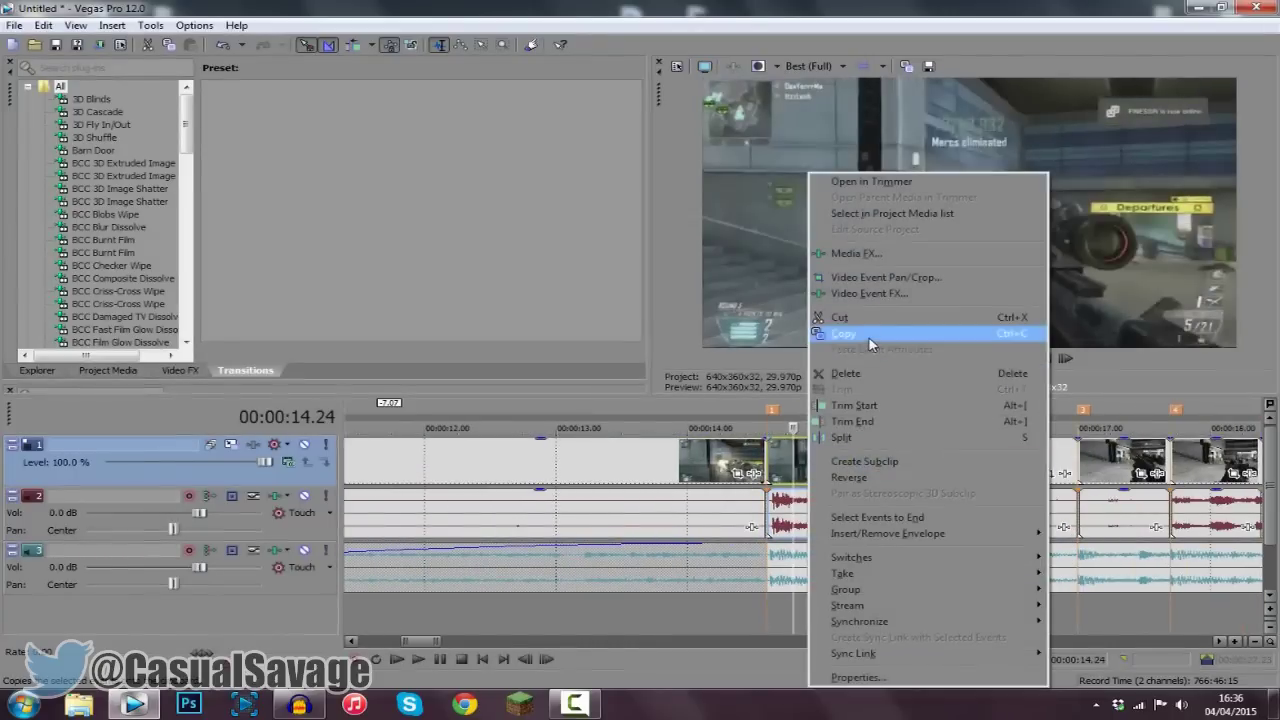
pyautogui.click(863, 372)
pyautogui.scroll(-4, 905, 478)
pyautogui.rightClick(867, 463)
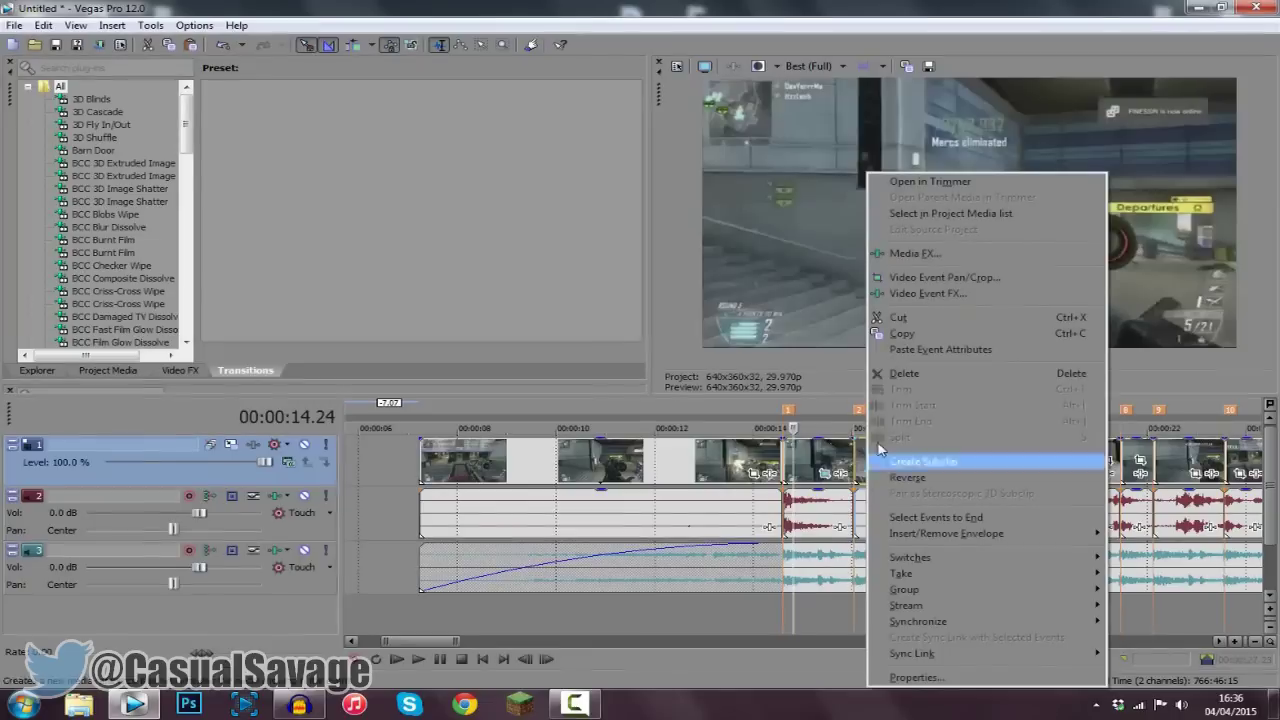
pyautogui.click(916, 352)
pyautogui.rightClick(914, 462)
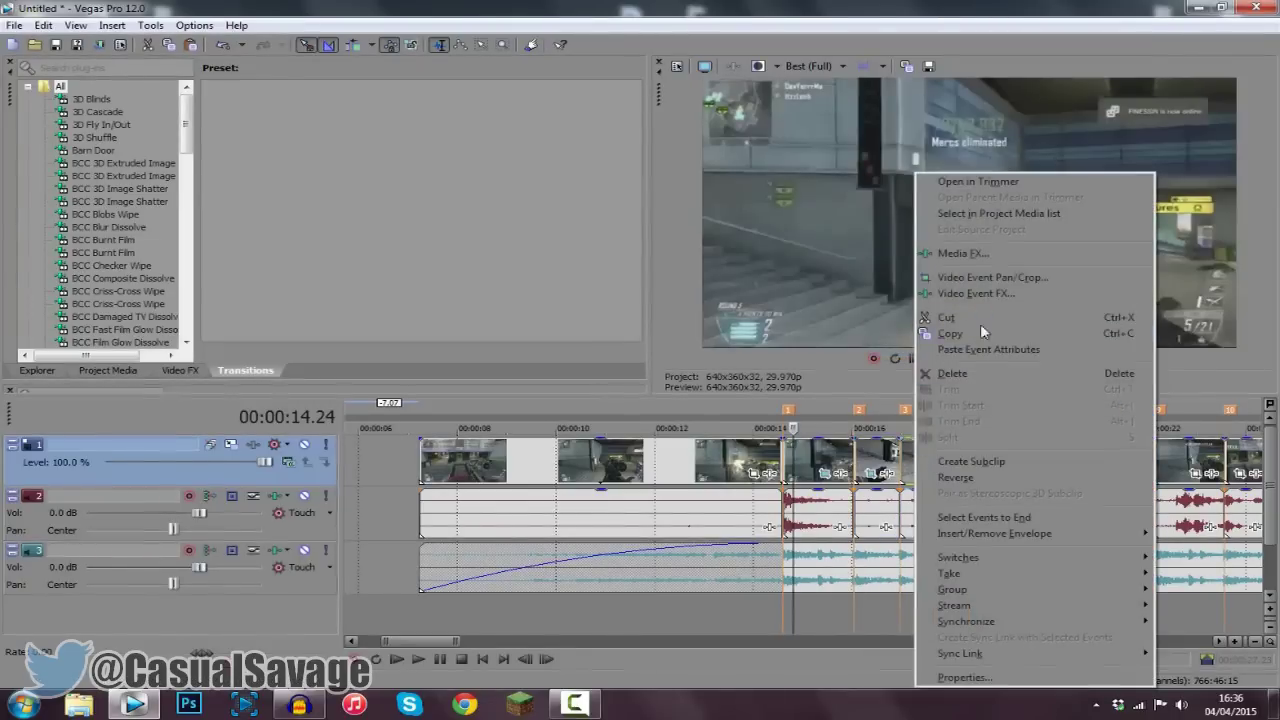
pyautogui.click(972, 350)
# Paste the copied zoom attributes onto the gameplay segments starting at markers 4 through 9
pyautogui.rightClick(946, 462)
pyautogui.click(975, 350)
pyautogui.rightClick(988, 466)
pyautogui.click(1012, 349)
pyautogui.rightClick(1040, 470)
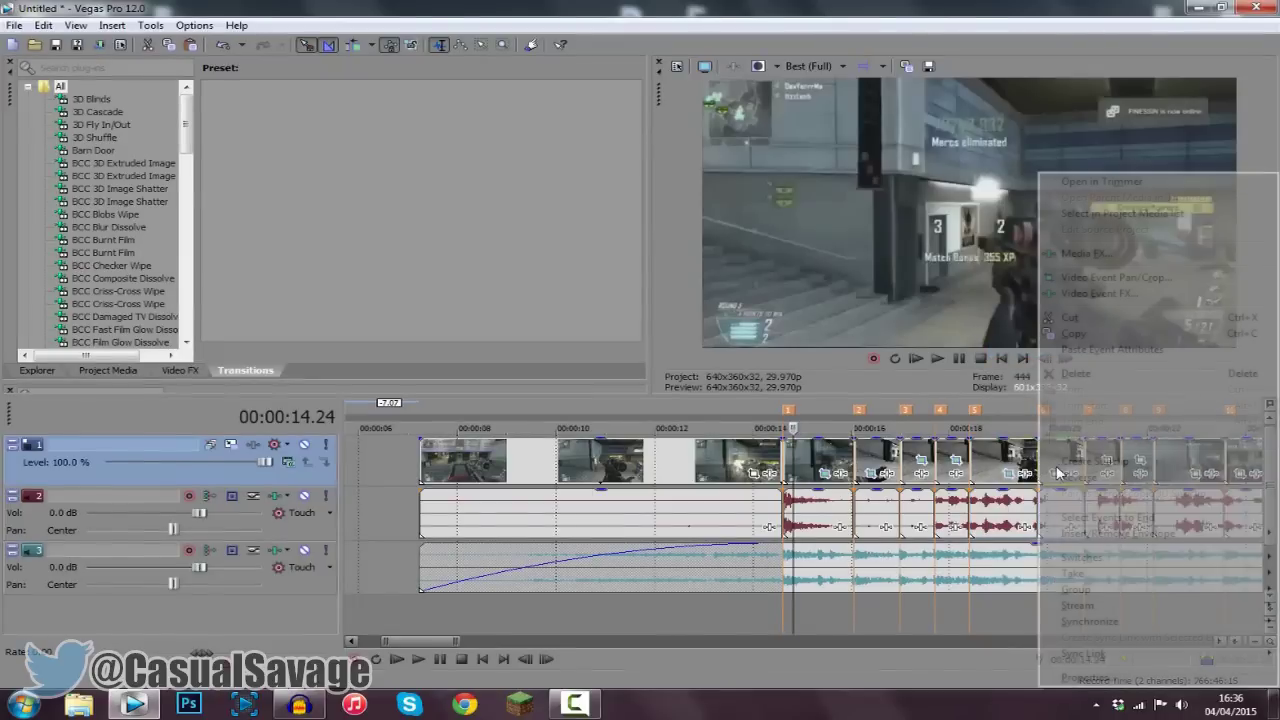
pyautogui.click(1092, 351)
pyautogui.rightClick(1097, 465)
pyautogui.click(1112, 350)
pyautogui.rightClick(1137, 466)
pyautogui.click(1130, 350)
pyautogui.rightClick(1164, 466)
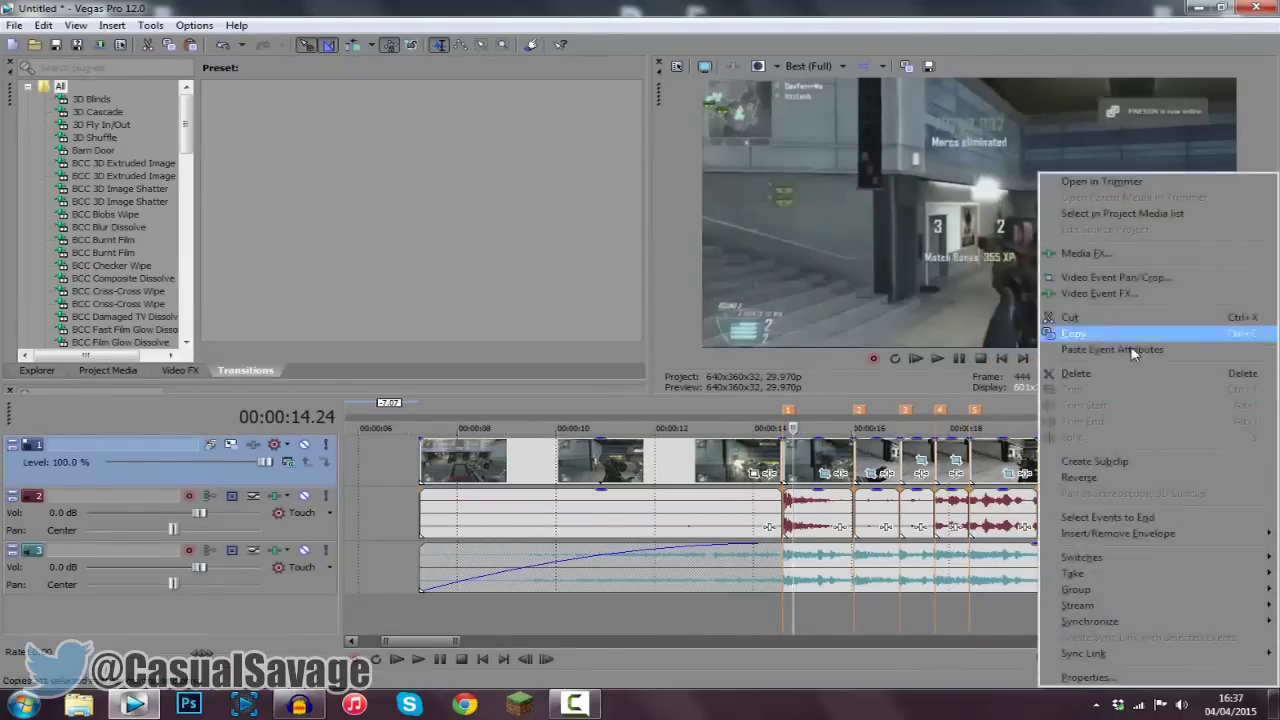
pyautogui.click(1135, 350)
# Paste the copied event attributes onto the gameplay segments between markers 10 and 15
pyautogui.moveTo(416, 643); pyautogui.dragTo(470, 647)
pyautogui.rightClick(495, 466)
pyautogui.click(555, 350)
pyautogui.rightClick(553, 466)
pyautogui.click(624, 350)
pyautogui.rightClick(665, 466)
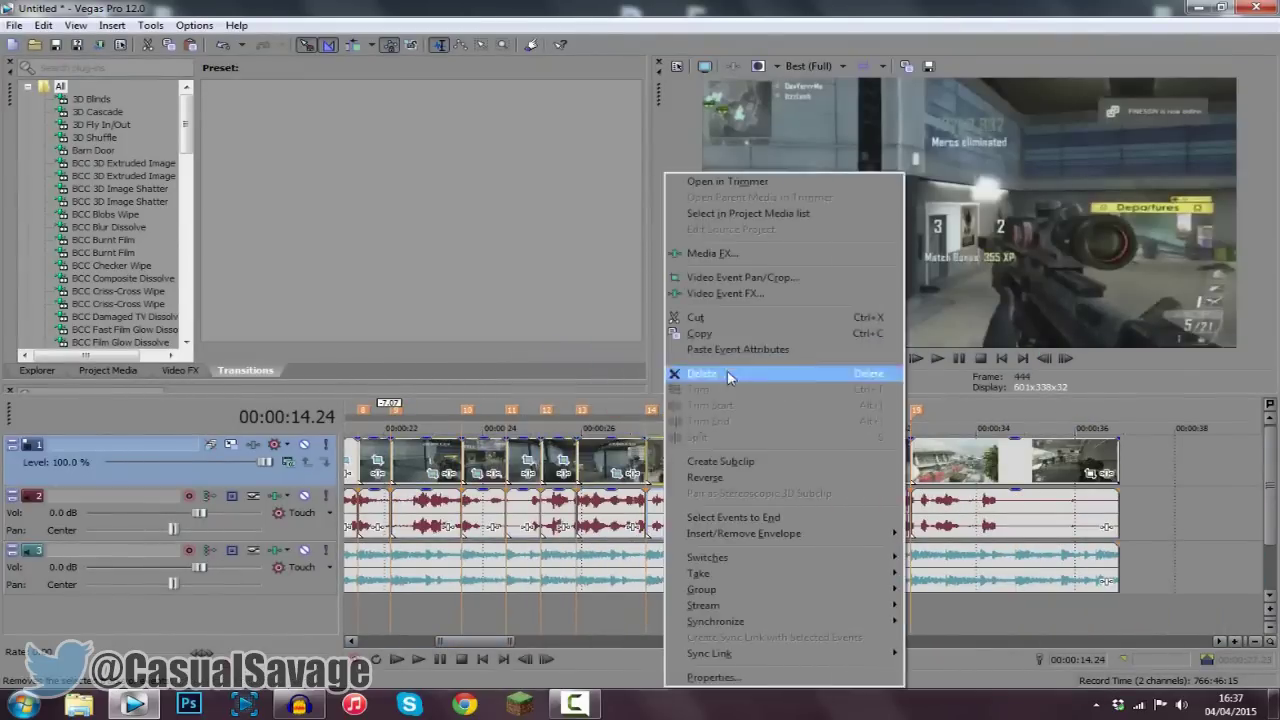
pyautogui.click(728, 350)
pyautogui.rightClick(739, 466)
pyautogui.click(800, 353)
# Paste the copied event attributes onto the remaining gameplay segments, from marker 16 through the last one at marker 19
pyautogui.rightClick(774, 466)
pyautogui.click(849, 352)
pyautogui.rightClick(845, 466)
pyautogui.click(898, 351)
pyautogui.rightClick(885, 464)
pyautogui.rightClick(909, 459)
pyautogui.click(898, 460)
pyautogui.click(629, 313)
pyautogui.rightClick(917, 462)
pyautogui.click(970, 352)
# Play the edit from the start of the clip to check the beat-synced zooms, pausing in the last segment
pyautogui.click(816, 562)
pyautogui.scroll(-4, 775, 560)
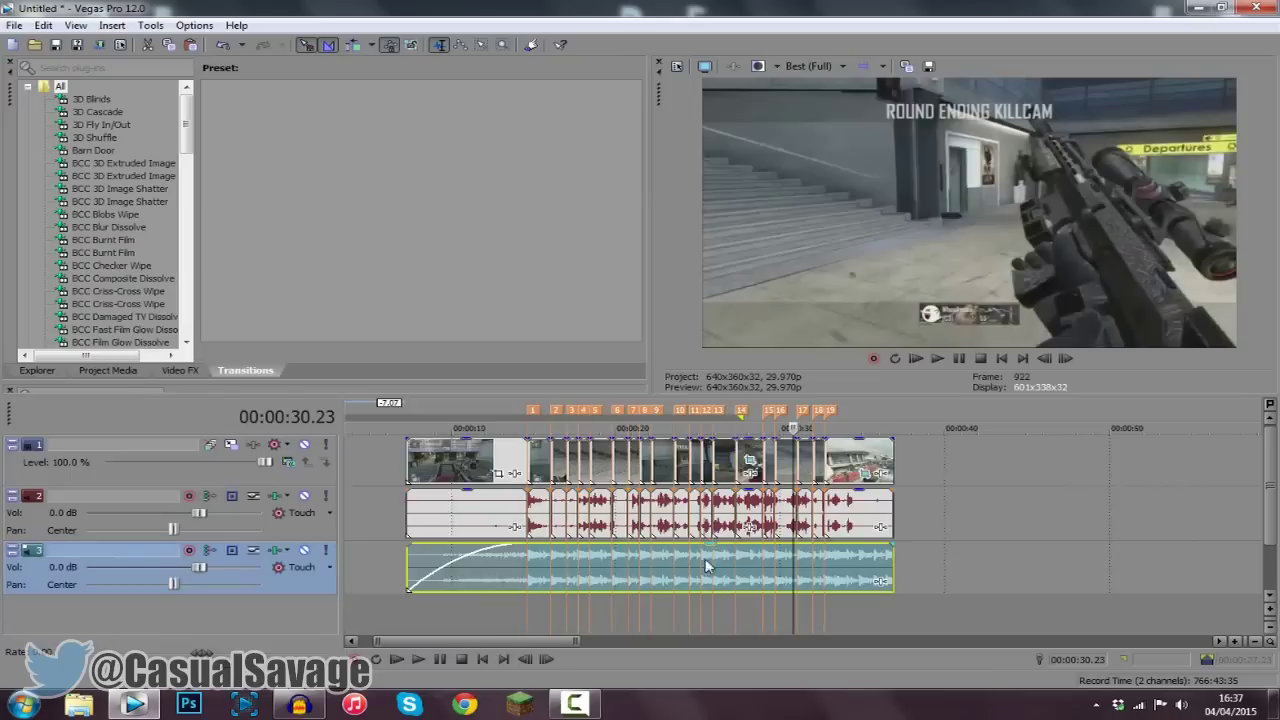
pyautogui.click(489, 589)
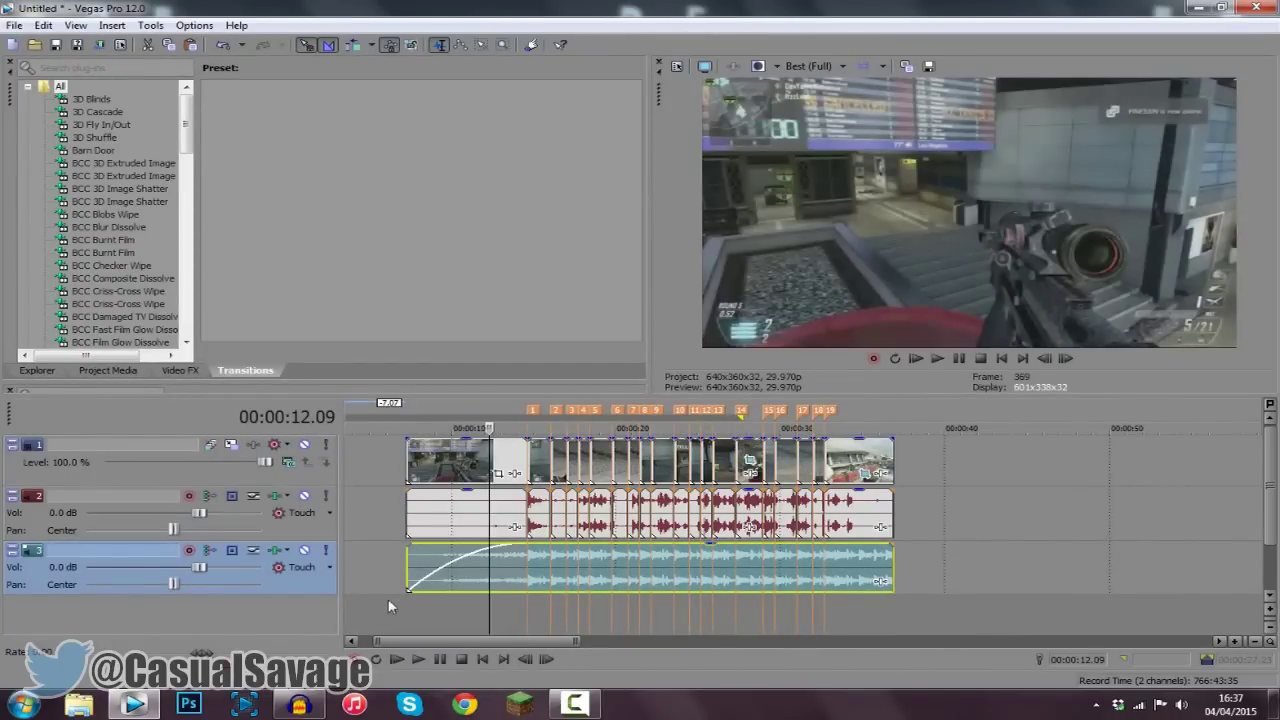
pyautogui.click(407, 578)
pyautogui.click(418, 659)
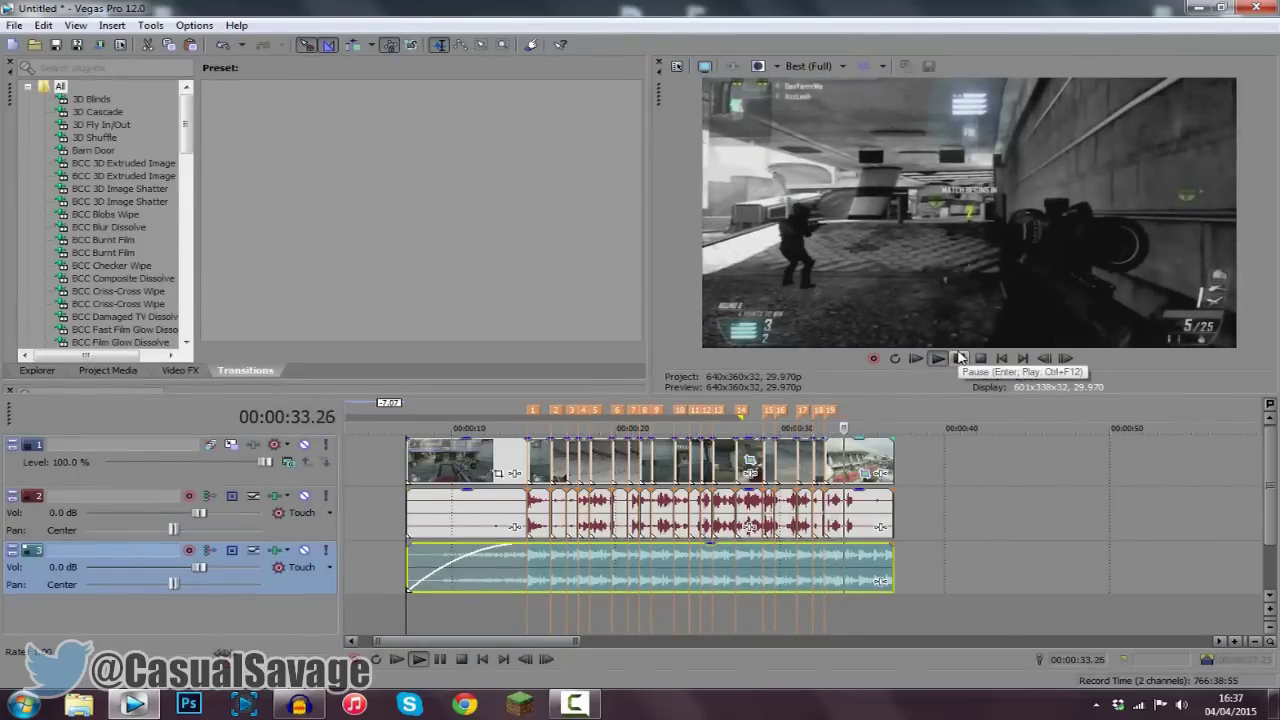
pyautogui.click(958, 358)
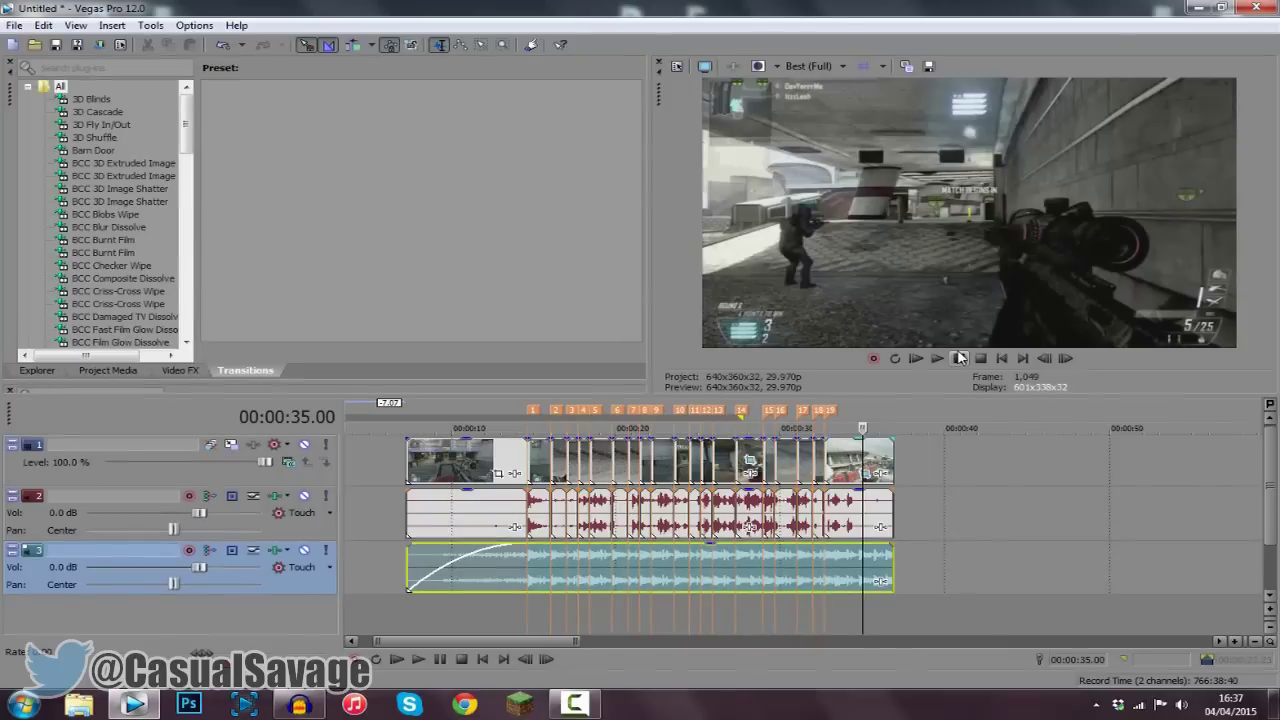
# Move the playhead between marker 1 and the end of the music track to review the synced section
pyautogui.click(824, 494)
pyautogui.click(522, 550)
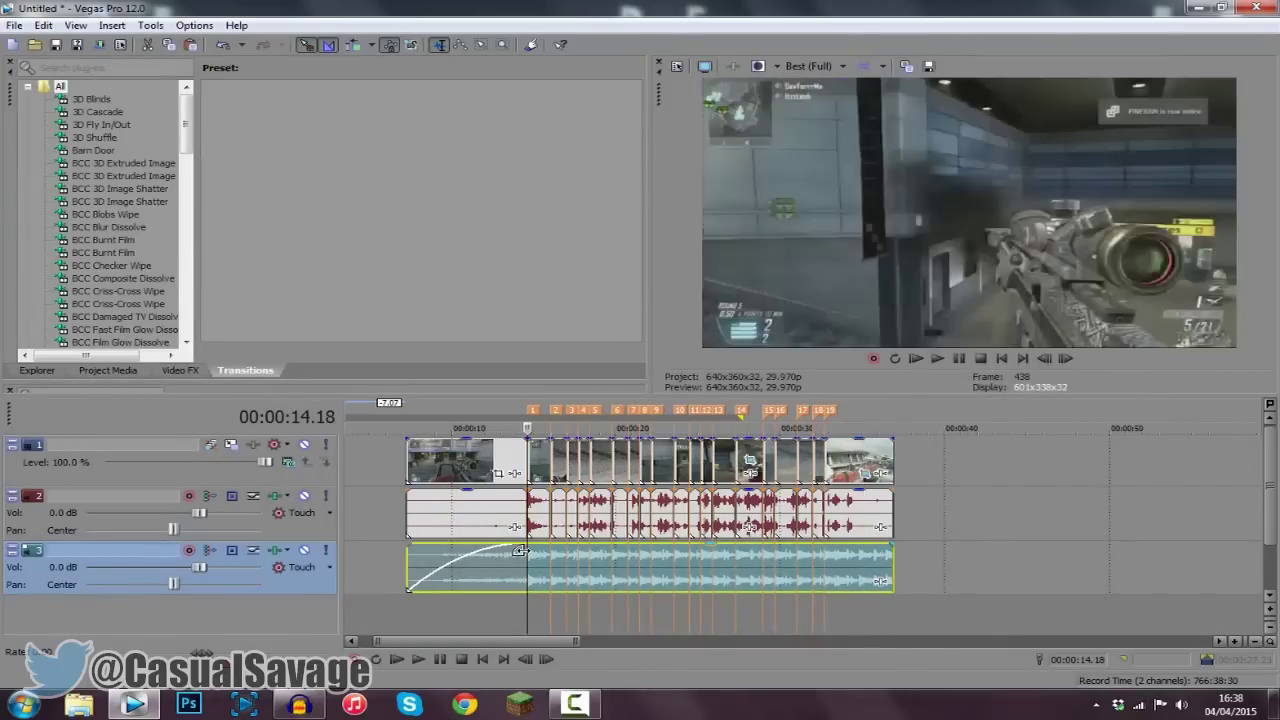
pyautogui.click(836, 558)
pyautogui.click(852, 558)
pyautogui.click(880, 562)
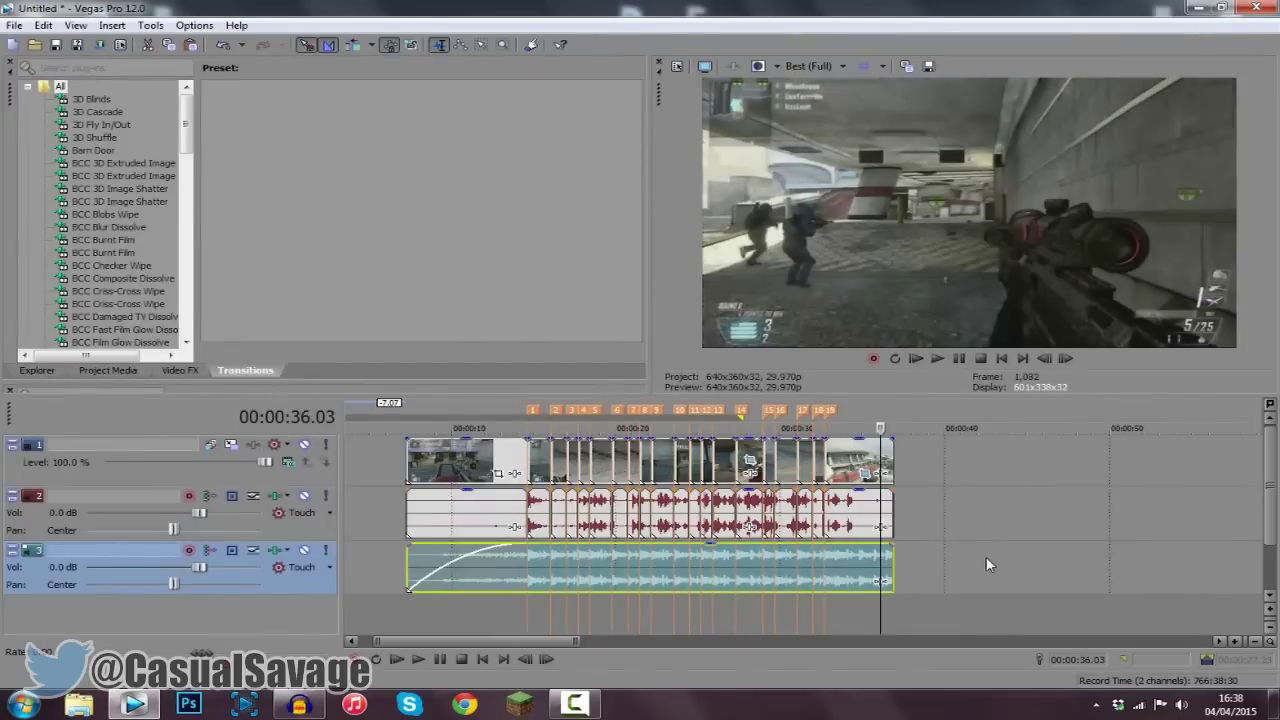
pyautogui.click(524, 560)
pyautogui.click(566, 564)
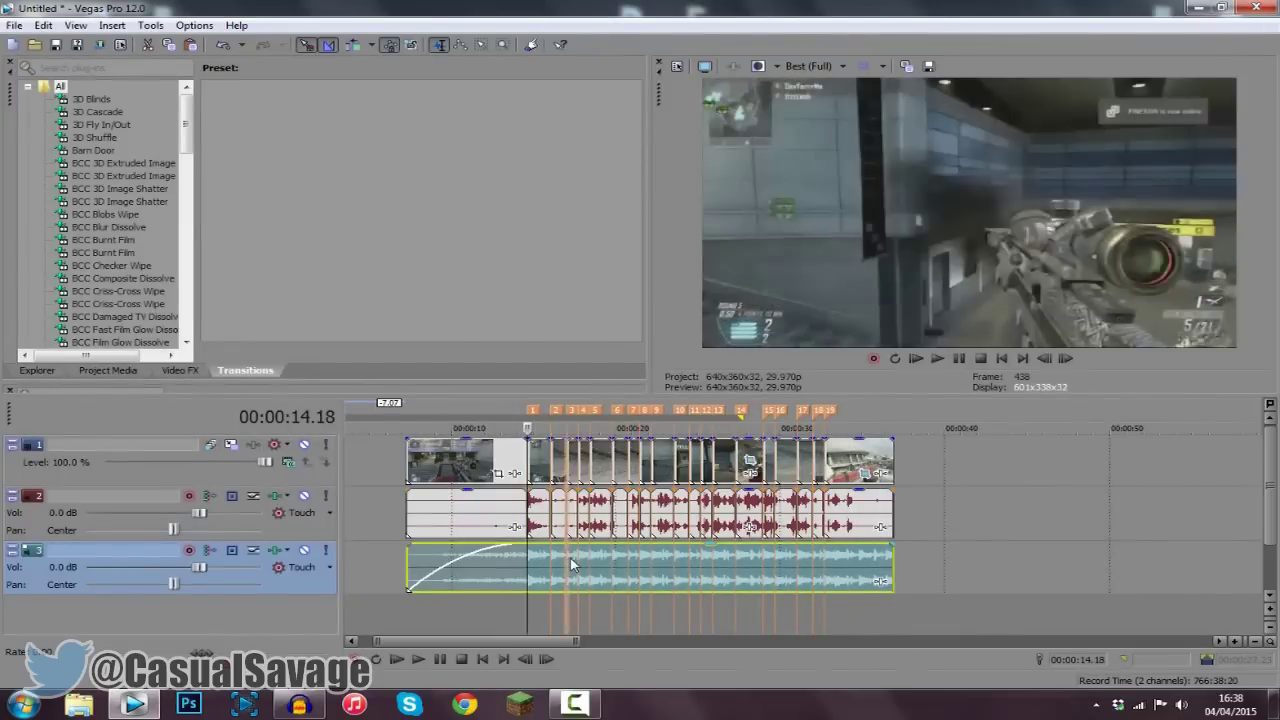